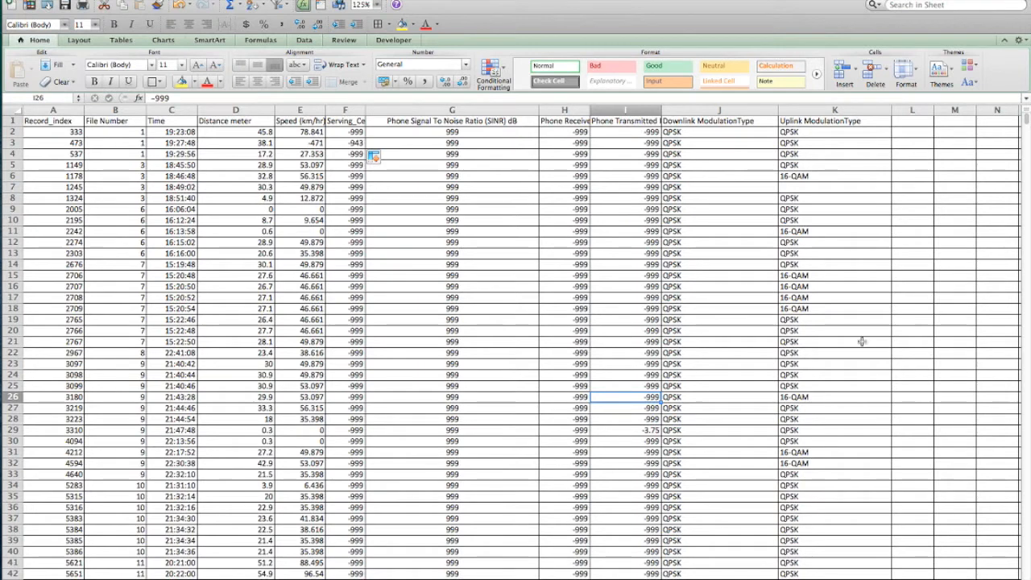
pyautogui.click(159, 300)
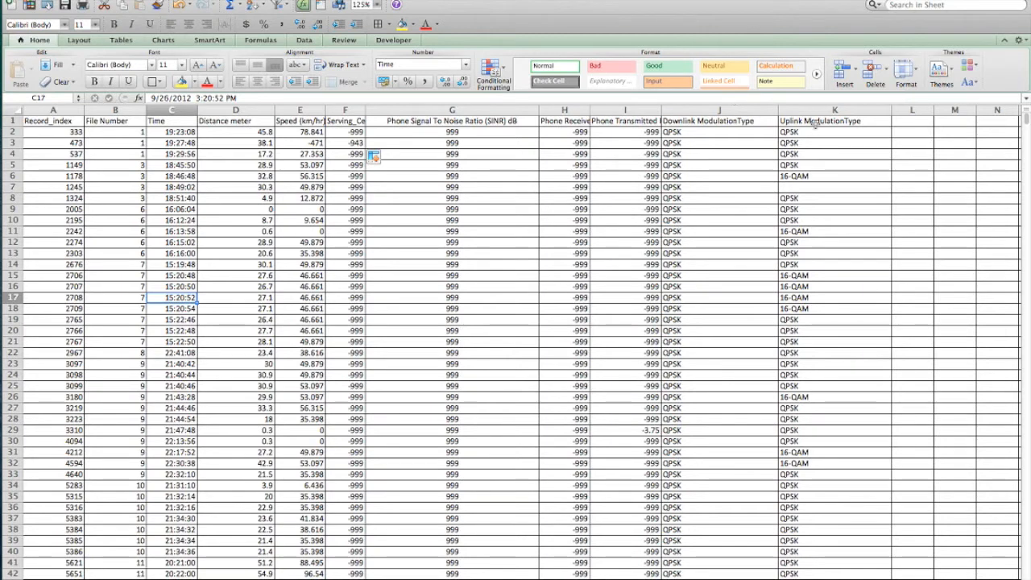
pyautogui.click(39, 153)
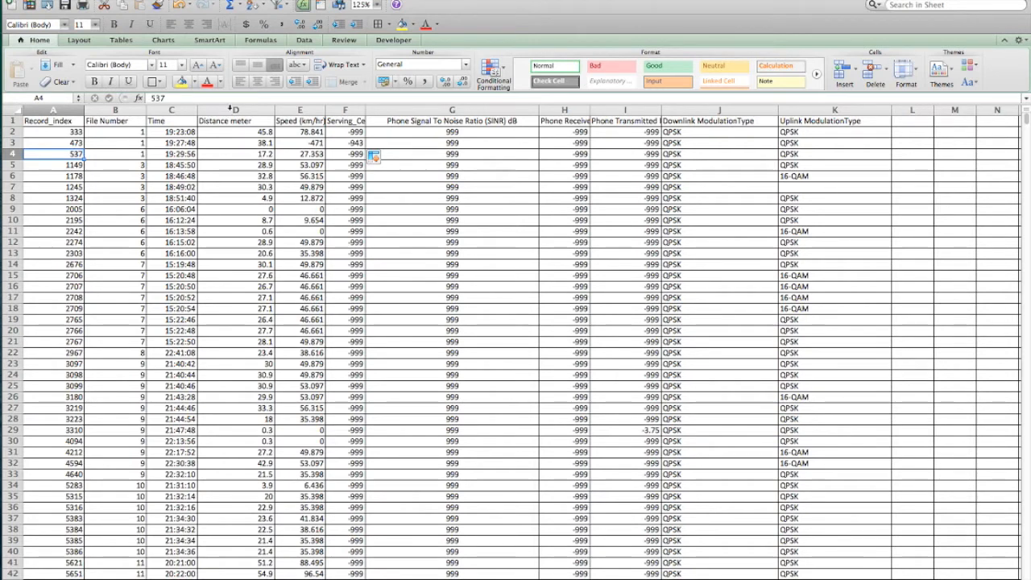
pyautogui.click(228, 111)
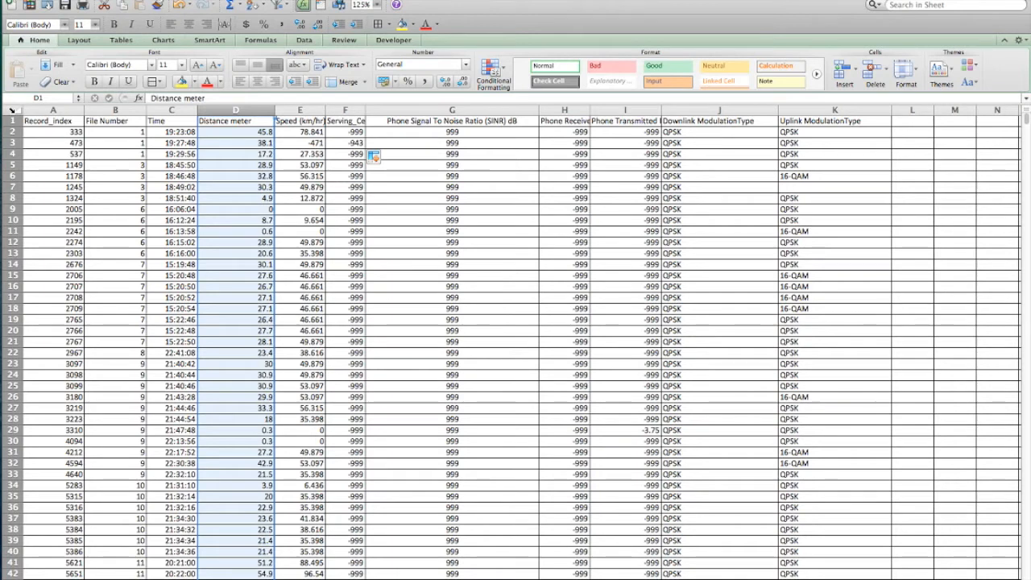
# Sort the whole sheet by the Distance meter column on values, from smallest to largest, treating the first row as headers.
pyautogui.click(12, 110)
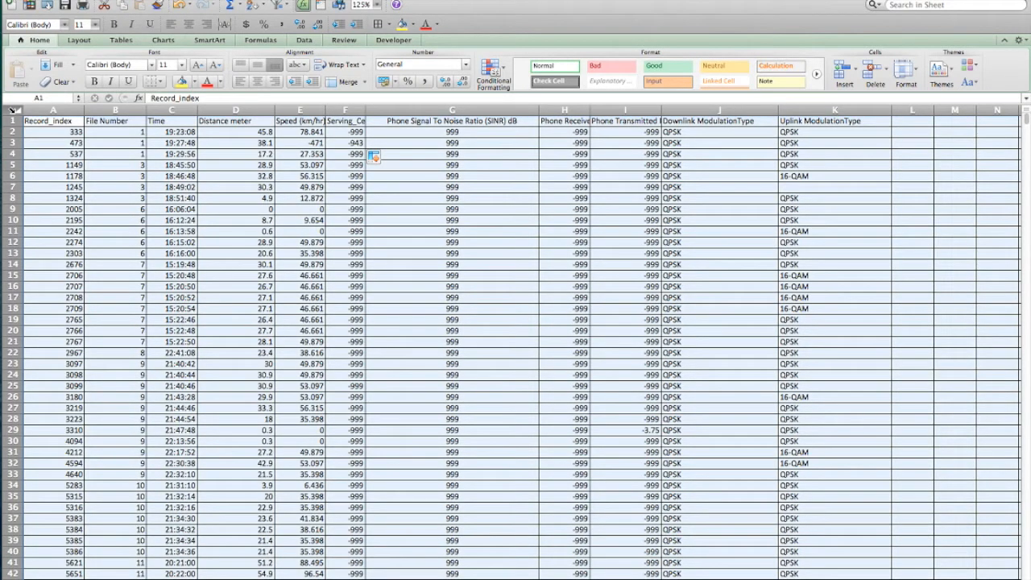
pyautogui.click(304, 40)
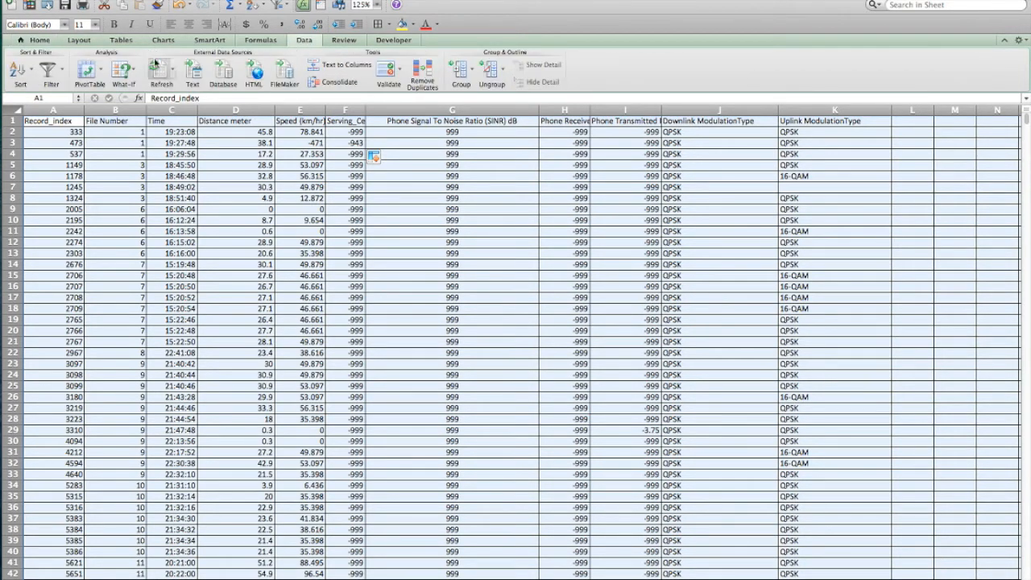
pyautogui.click(30, 72)
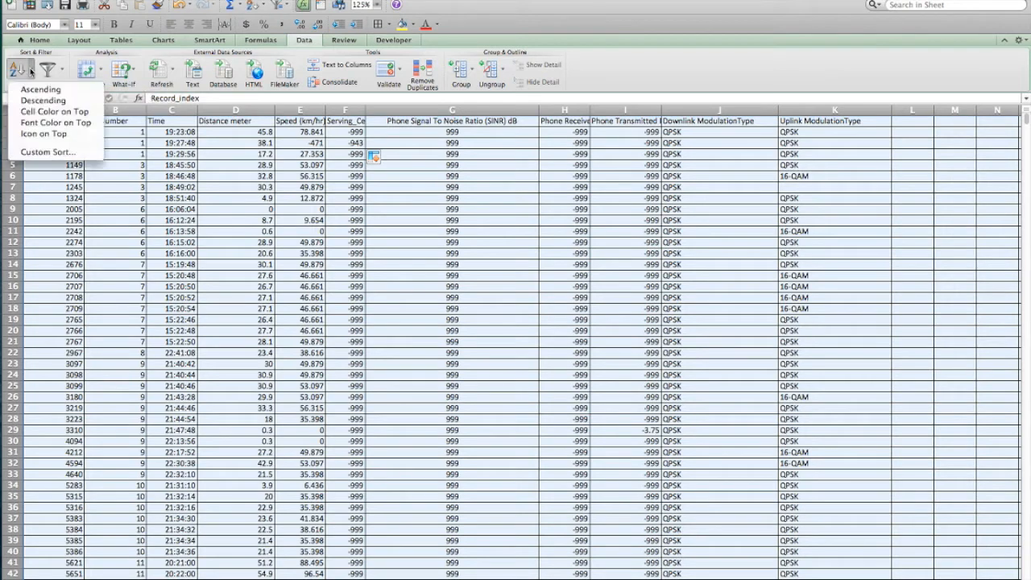
pyautogui.click(65, 153)
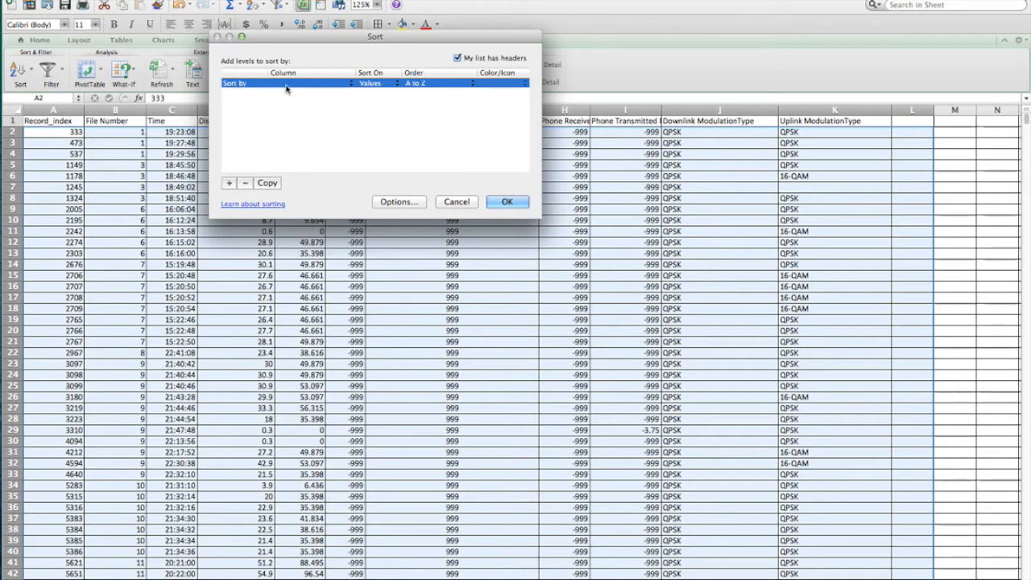
pyautogui.click(355, 84)
pyautogui.click(325, 115)
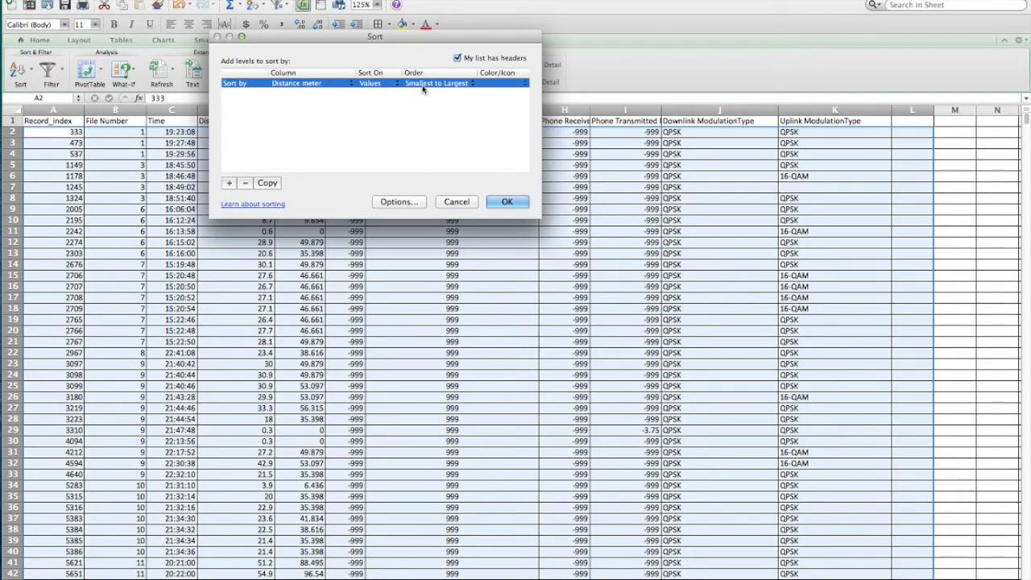
pyautogui.click(505, 202)
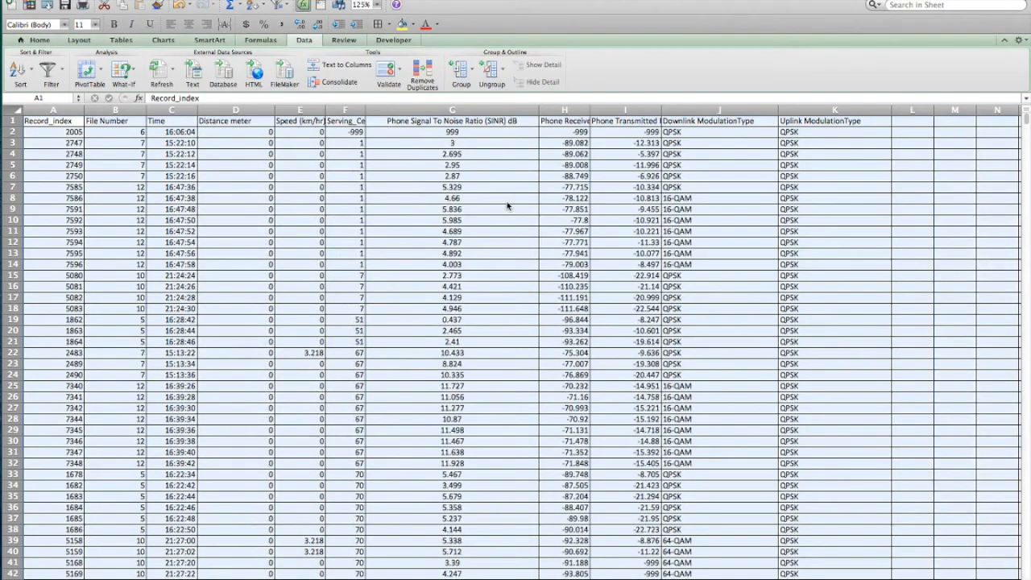
# Examine the sorted Distance meter values from the first rows to the last row, and return to the start of the data.
pyautogui.click(264, 154)
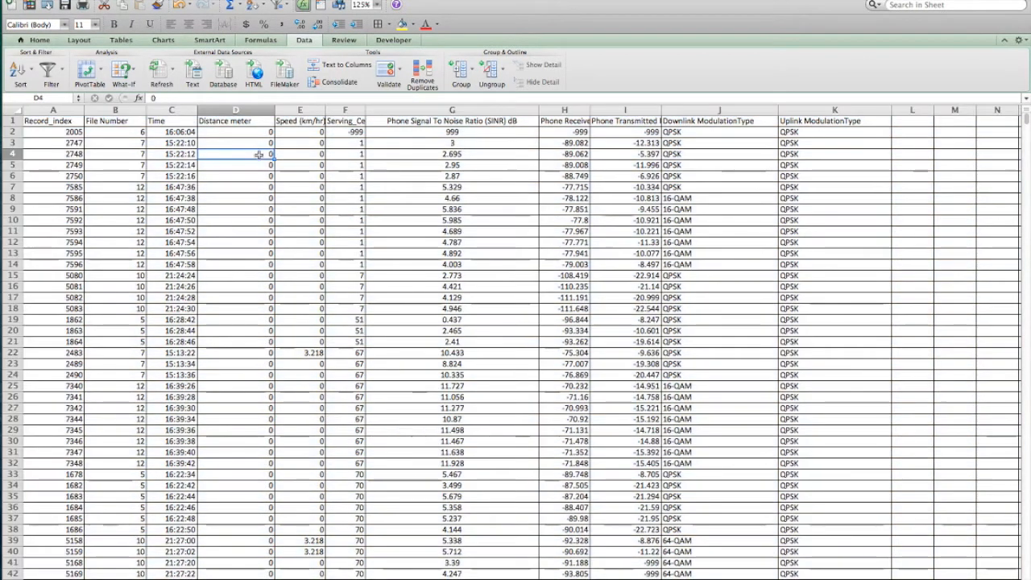
pyautogui.click(260, 131)
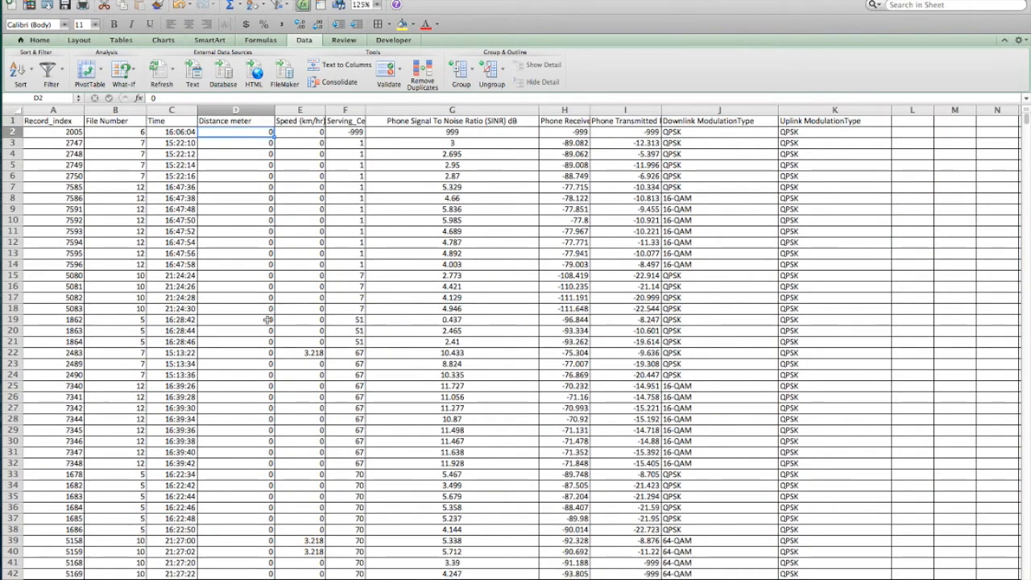
pyautogui.scroll(-10, 252, 227)
pyautogui.scroll(-15, 248, 231)
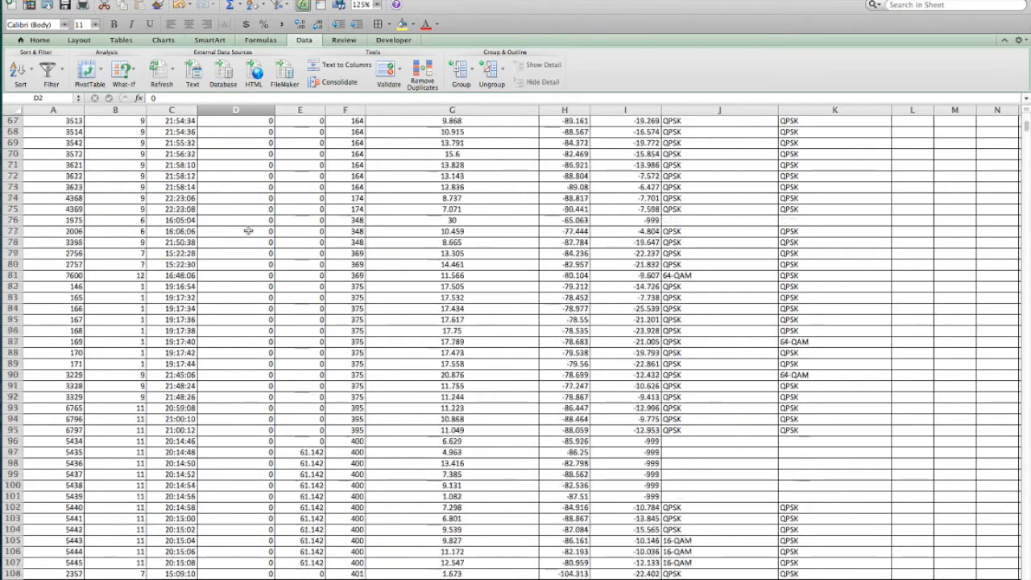
pyautogui.scroll(-14, 259, 306)
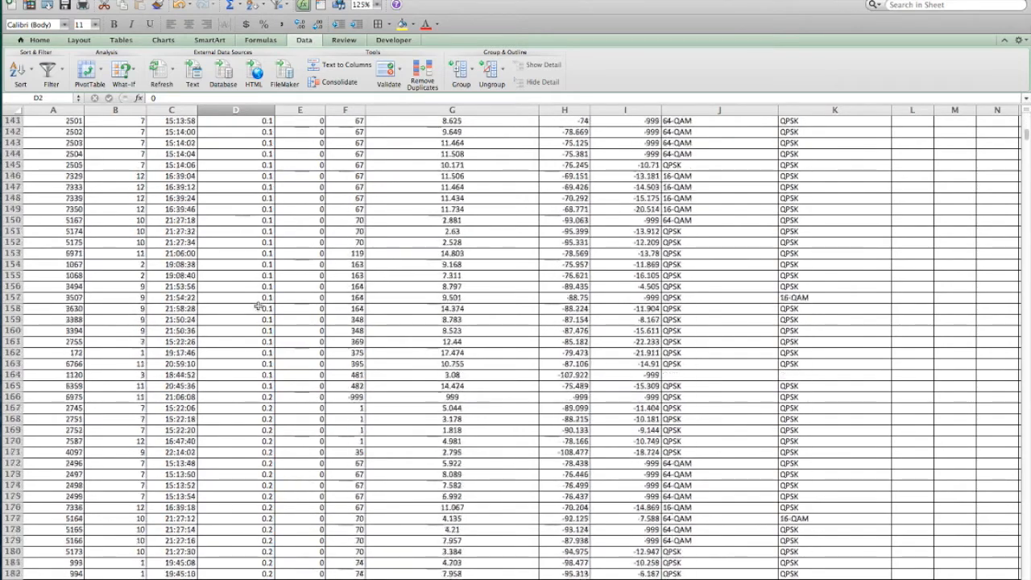
pyautogui.scroll(-16, 262, 358)
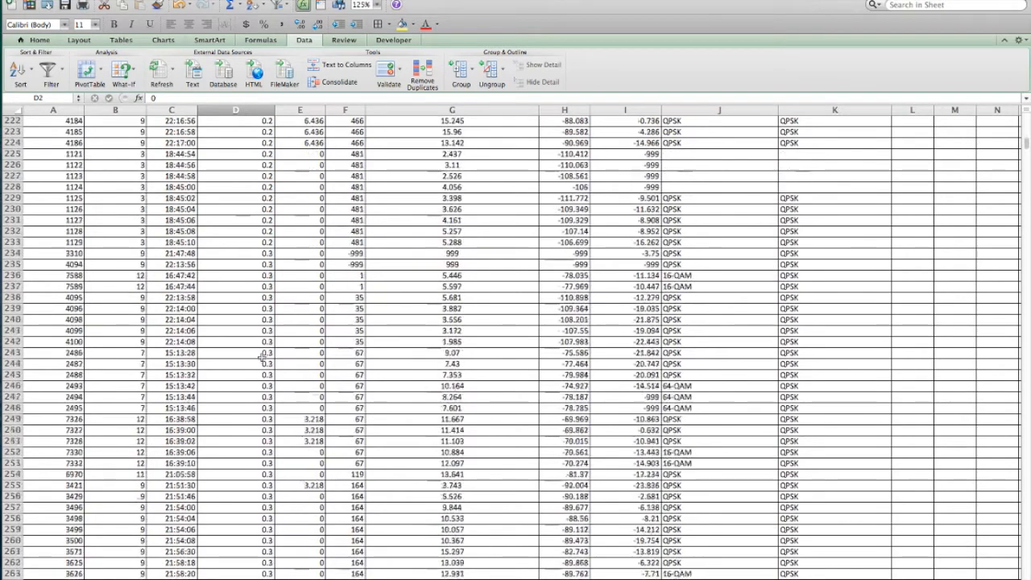
pyautogui.scroll(20, 262, 358)
pyautogui.click(255, 284)
pyautogui.hotkey('ctrl', 'Down')
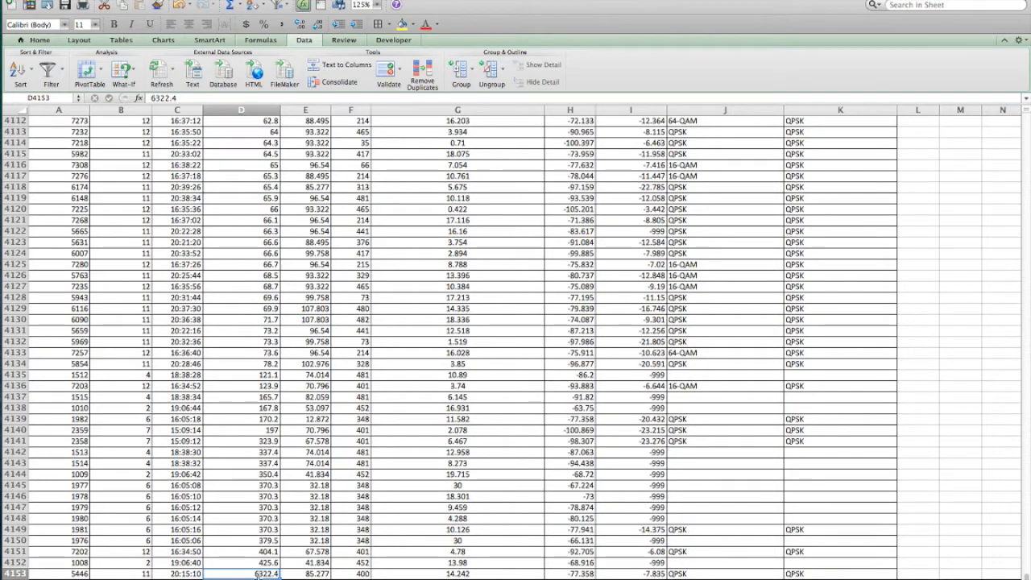
pyautogui.click(263, 539)
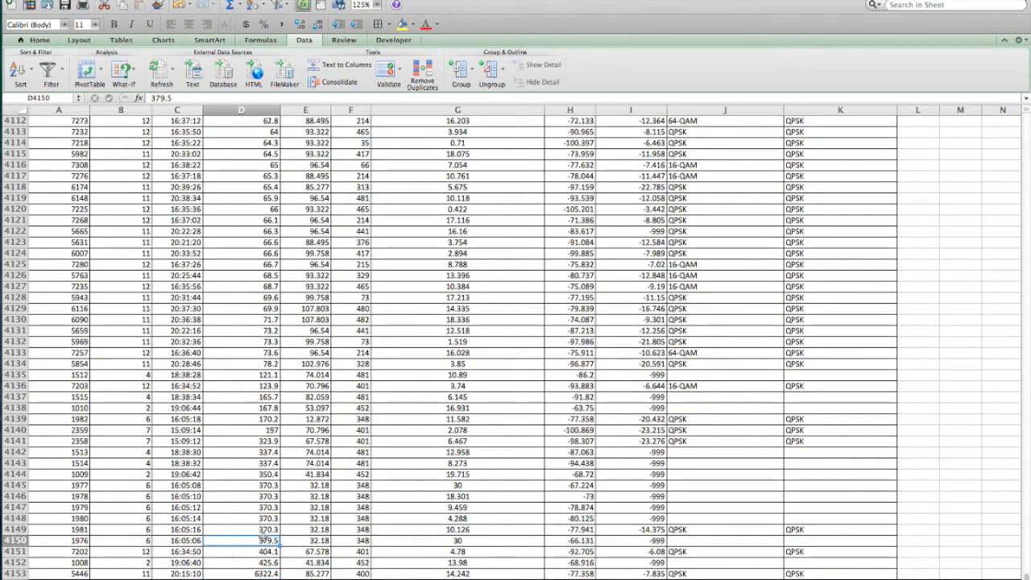
pyautogui.hotkey('ctrl', 'Up')
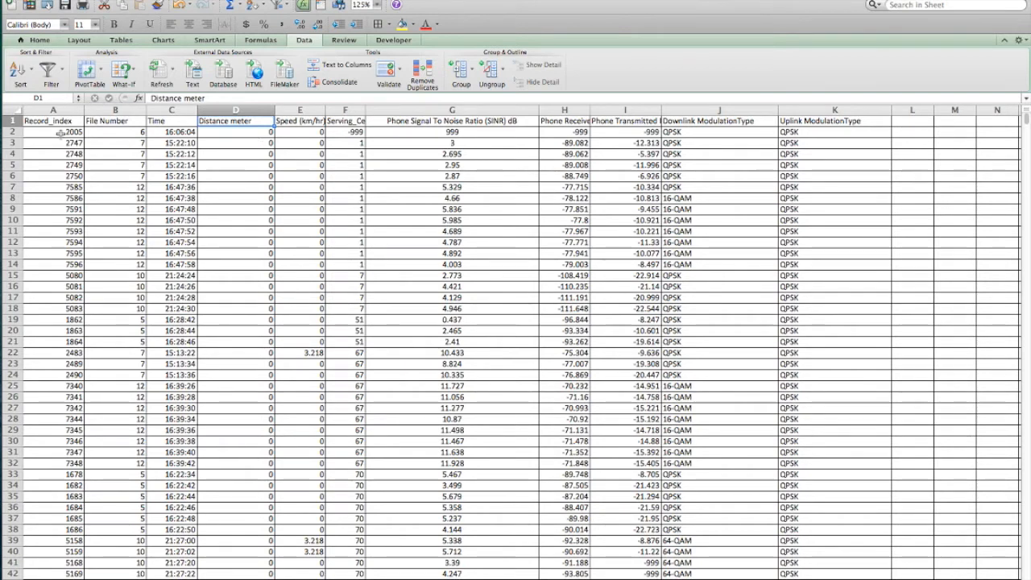
pyautogui.click(246, 150)
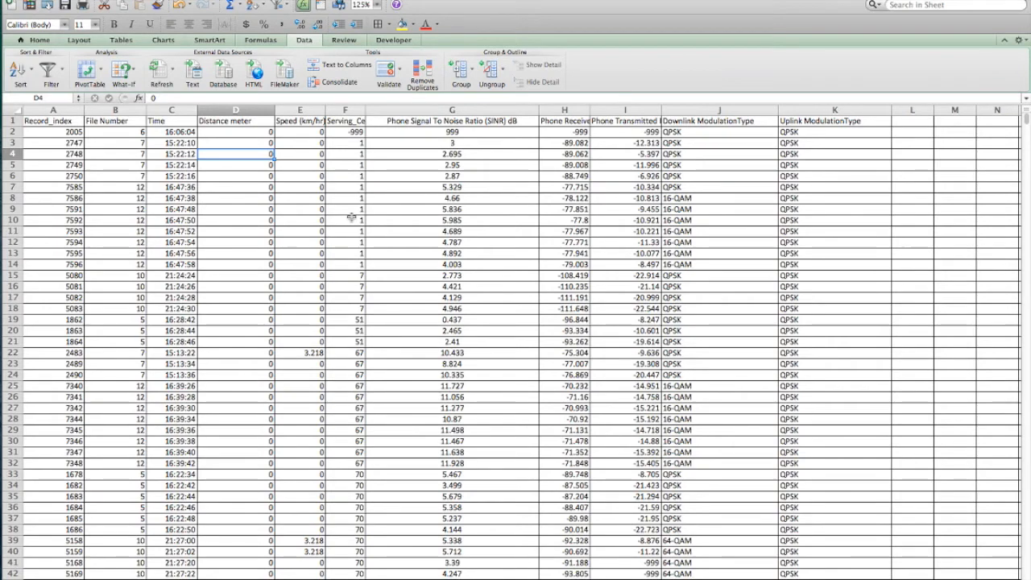
# Undo the sort by Distance meter.
pyautogui.press('super+z')
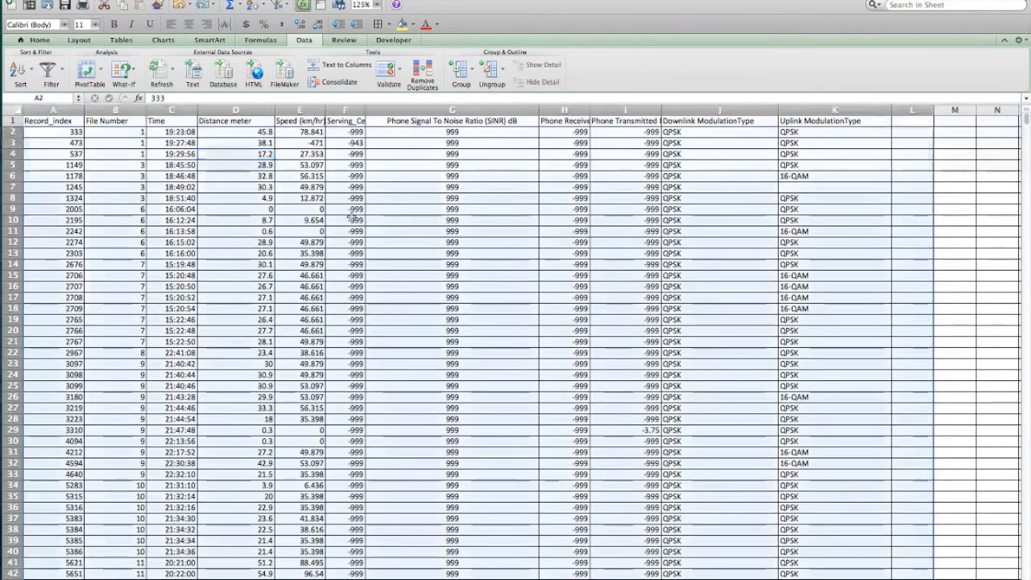
pyautogui.click(252, 165)
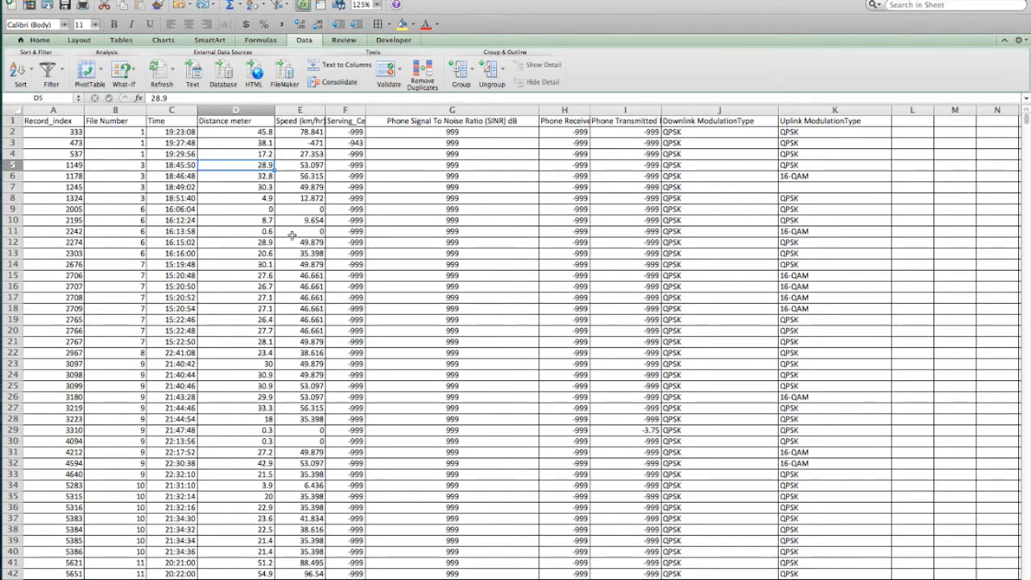
pyautogui.click(229, 187)
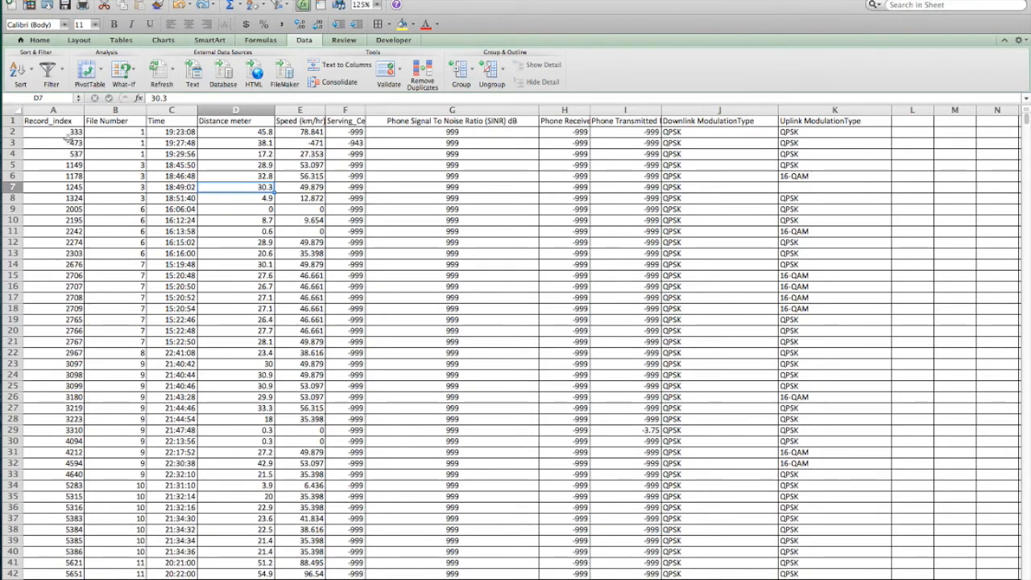
# Insert a blank column before Record_index and give it the header Index.
pyautogui.click(53, 110)
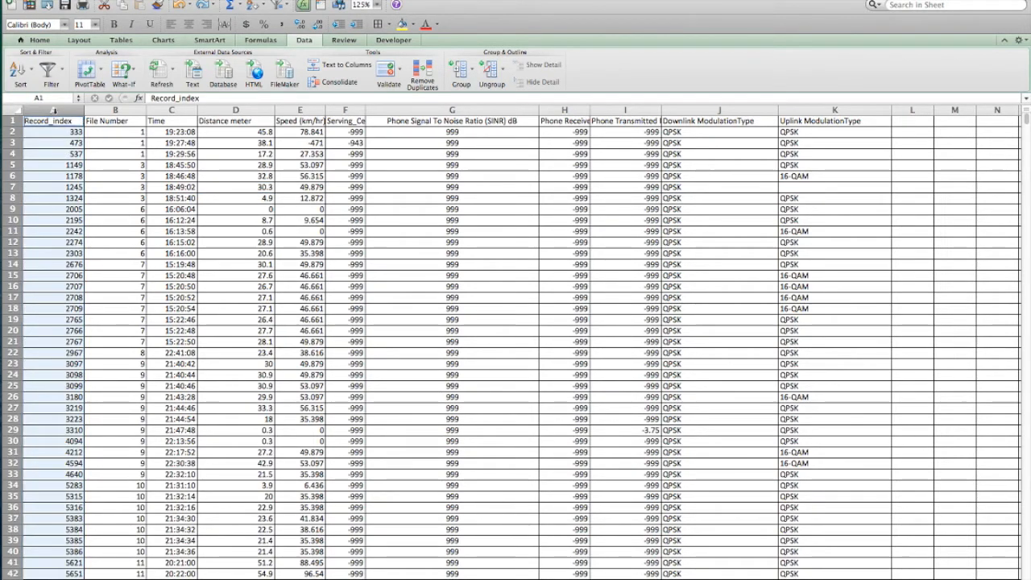
pyautogui.click(50, 110)
pyautogui.rightClick(50, 110)
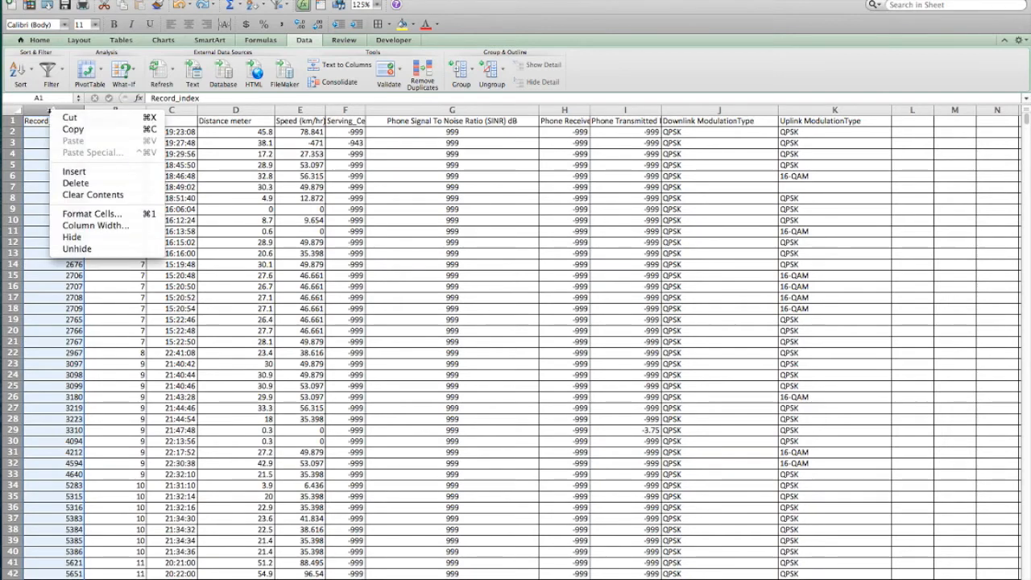
pyautogui.click(82, 173)
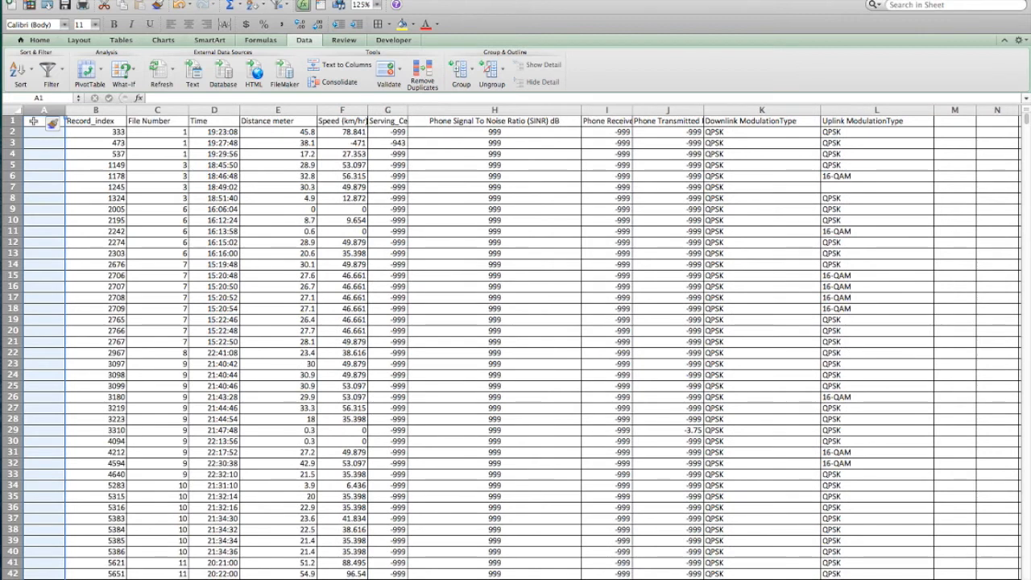
pyautogui.click(48, 164)
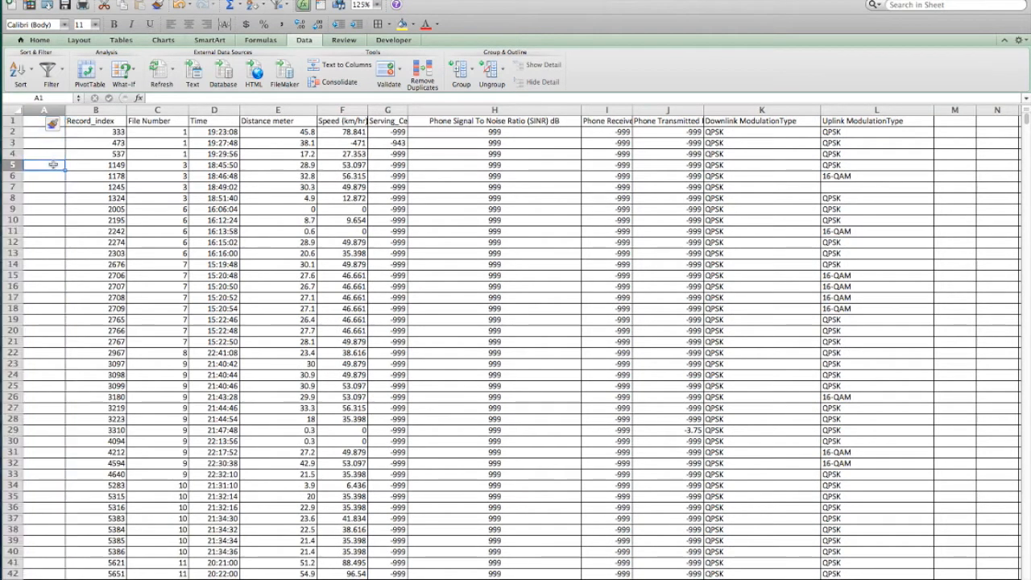
pyautogui.click(35, 121)
pyautogui.write('index')
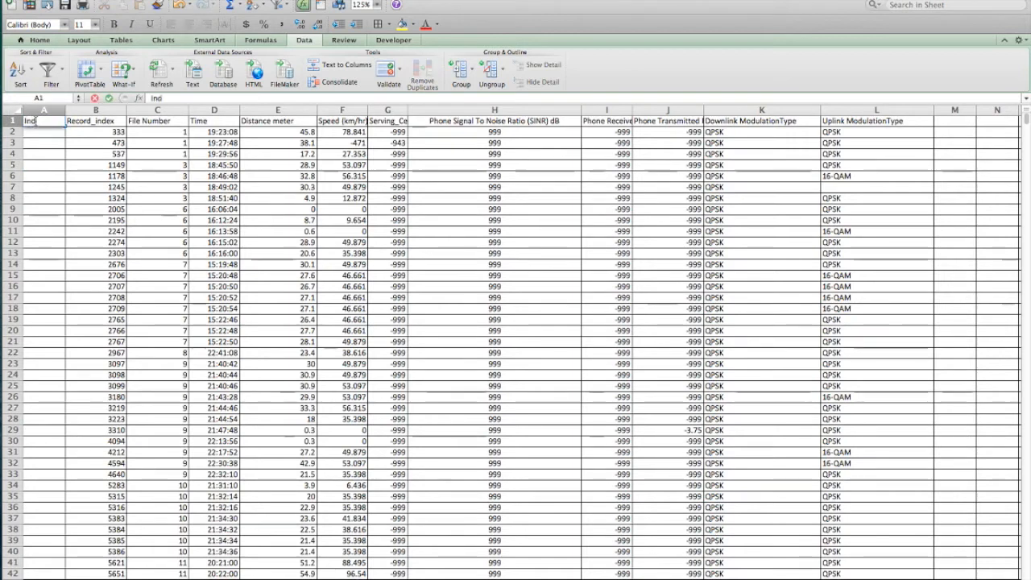
pyautogui.press('Return')
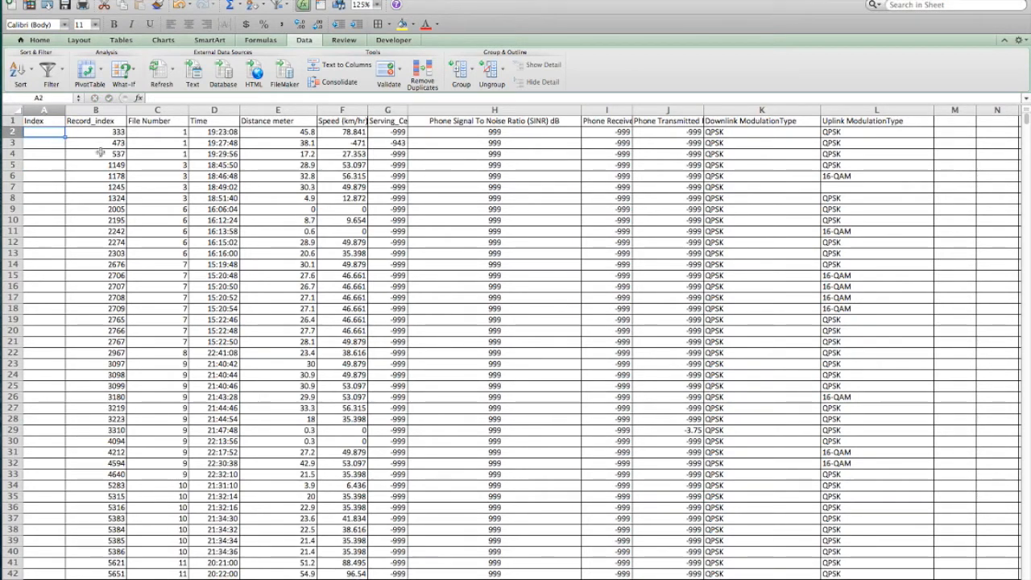
# Enter 1 and 2 in A2 and A3 and fill the number series down the Index column to the end of the data.
pyautogui.write('1')
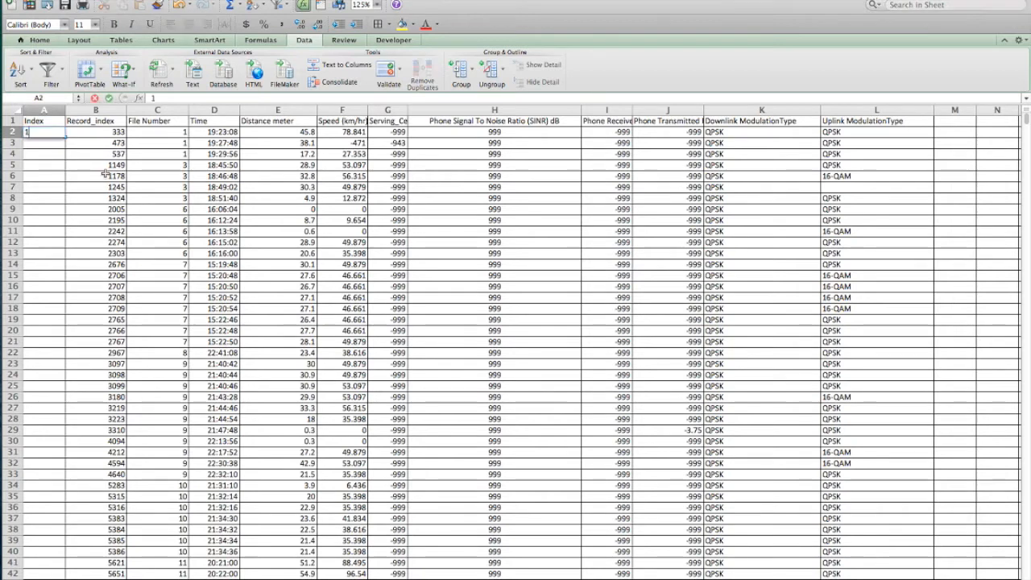
pyautogui.press('Return')
pyautogui.write('2')
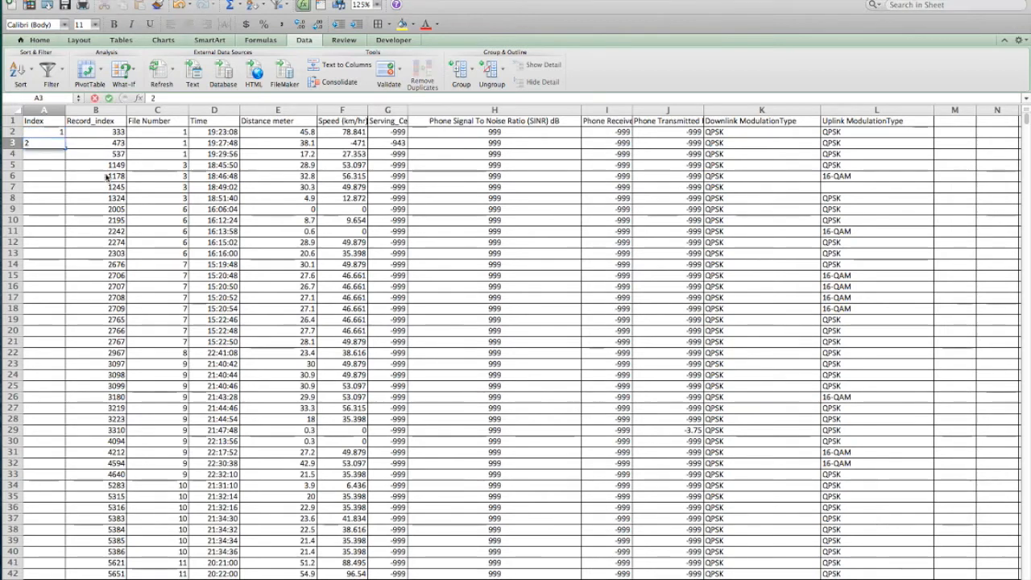
pyautogui.press('Return')
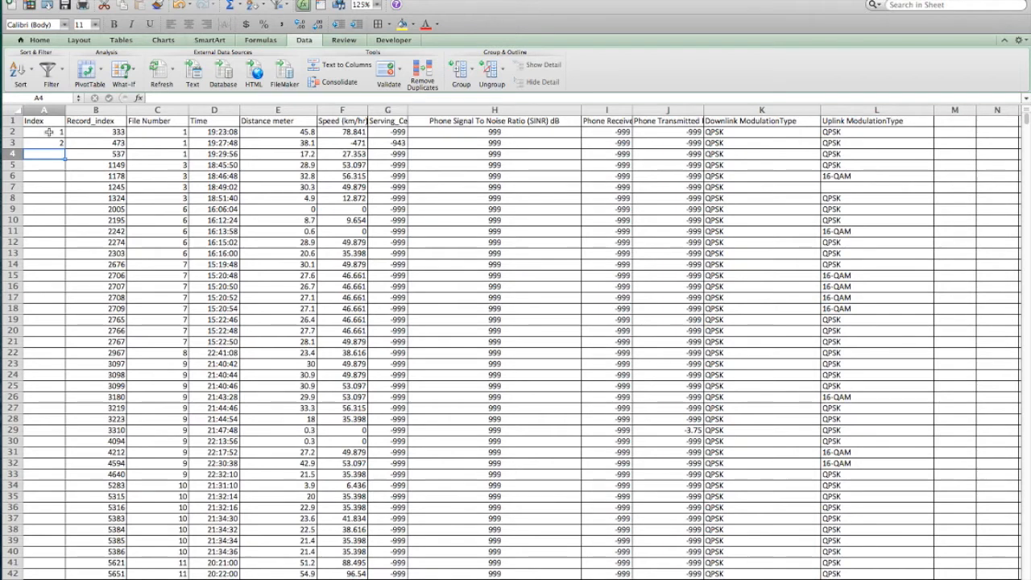
pyautogui.moveTo(49, 133); pyautogui.dragTo(47, 143)
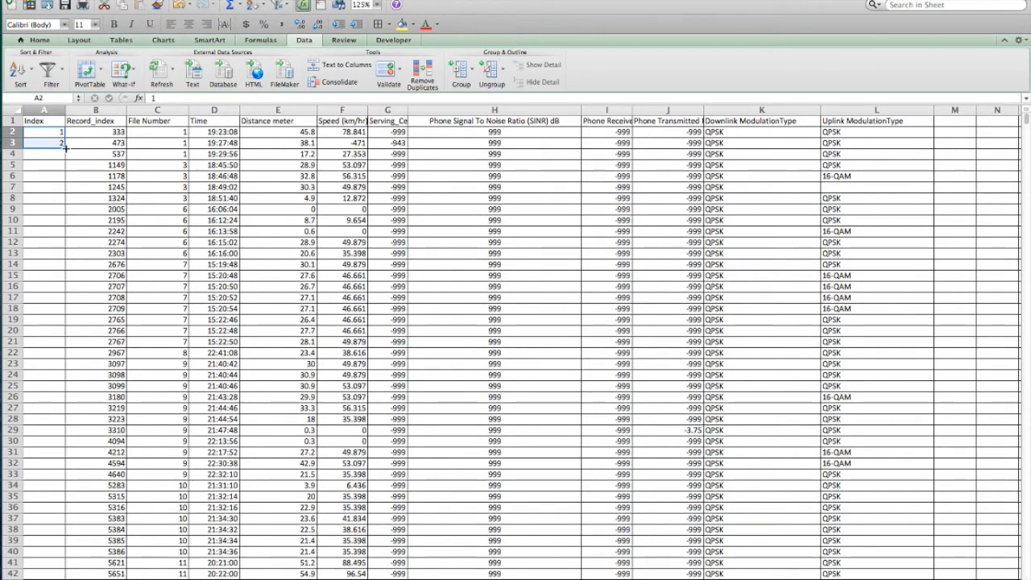
pyautogui.doubleClick(65, 147)
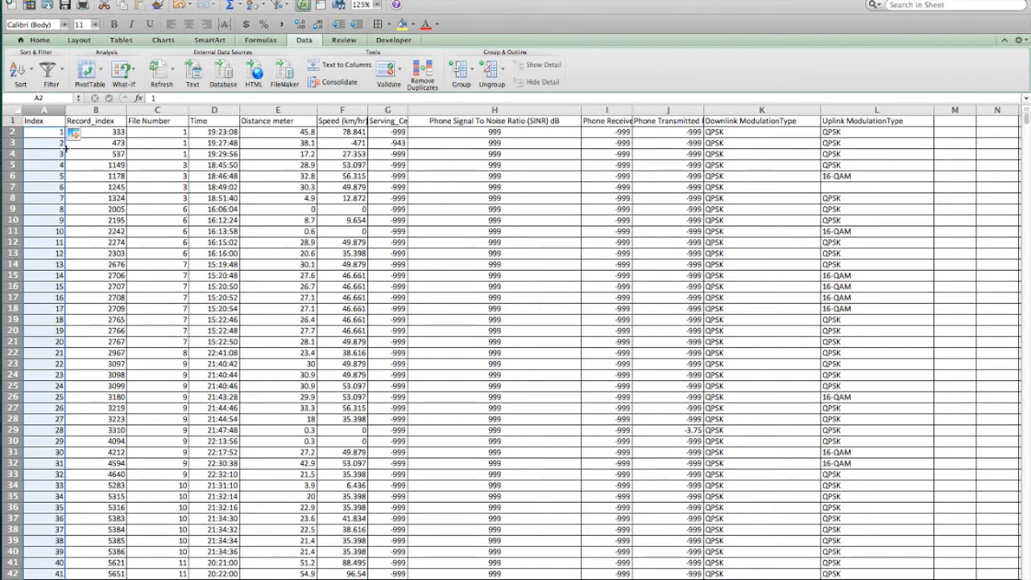
pyautogui.click(56, 306)
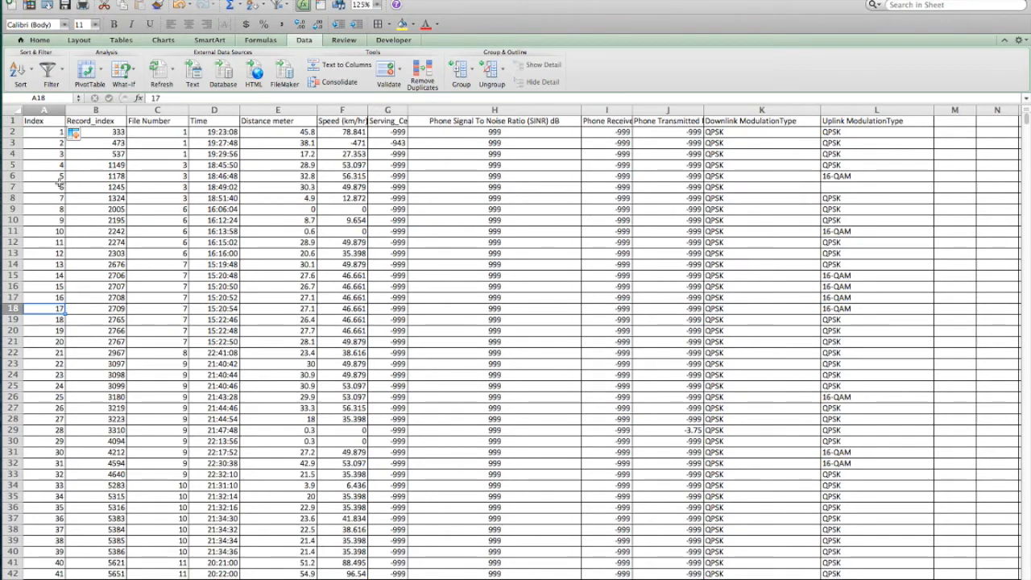
# Sort the whole sheet with a custom sort by Distance meter values, from smallest to largest.
pyautogui.click(11, 109)
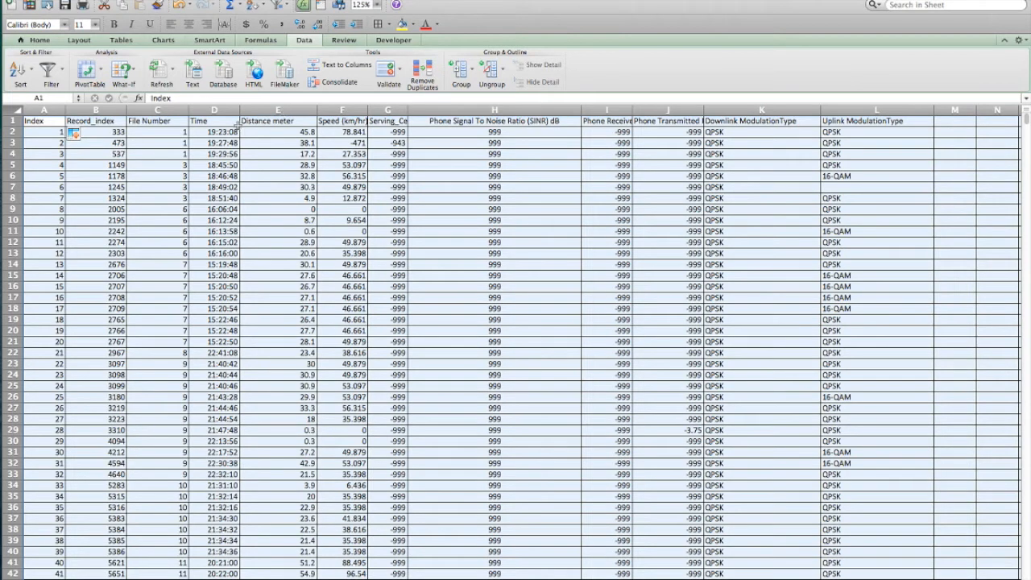
pyautogui.click(31, 72)
pyautogui.click(50, 153)
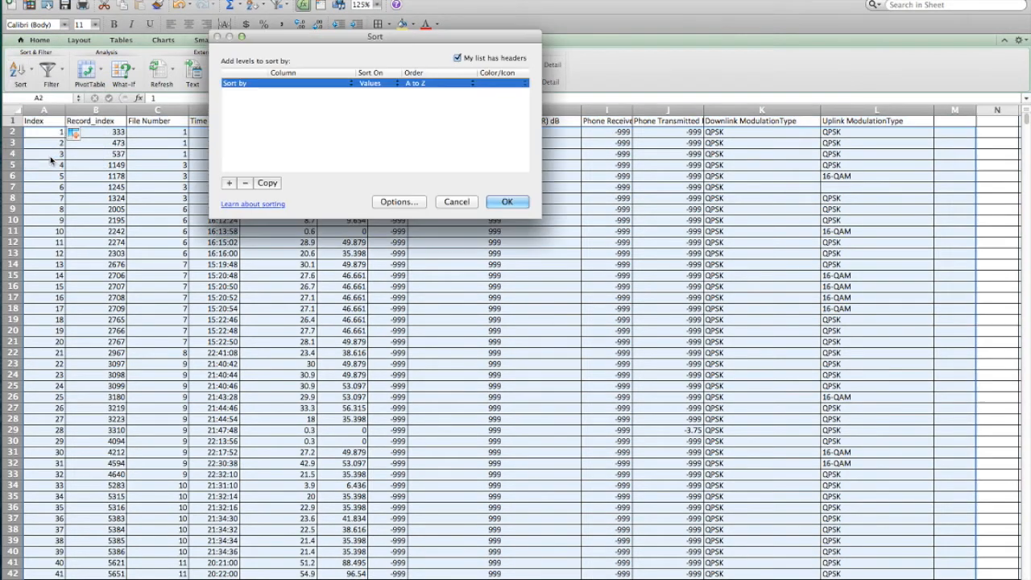
pyautogui.click(352, 85)
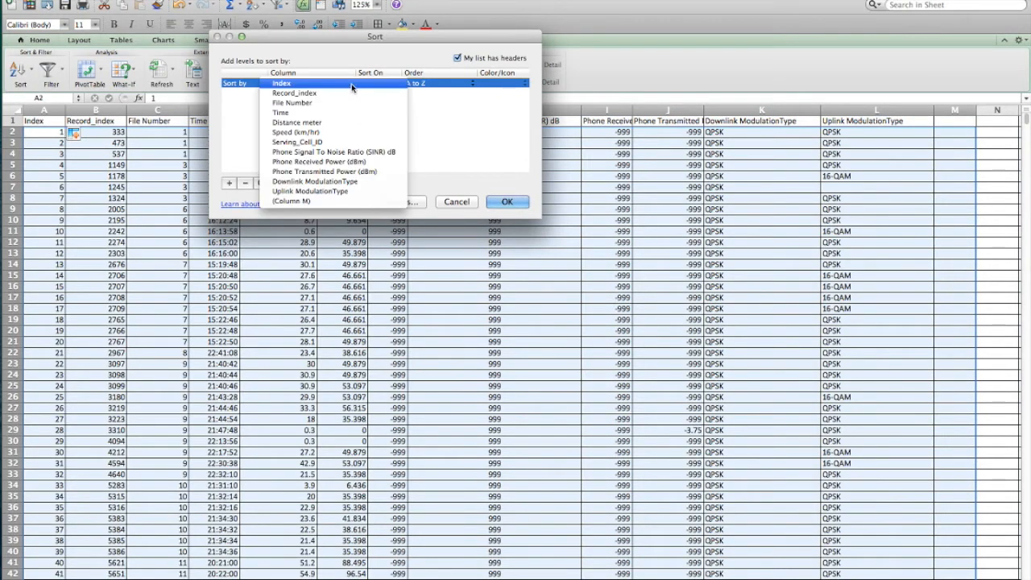
pyautogui.click(337, 132)
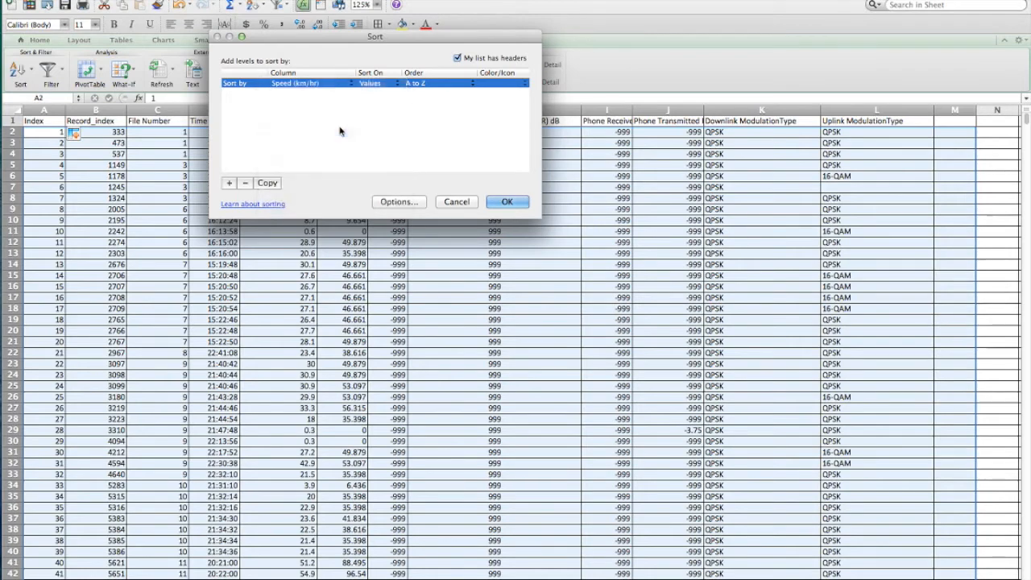
pyautogui.click(349, 84)
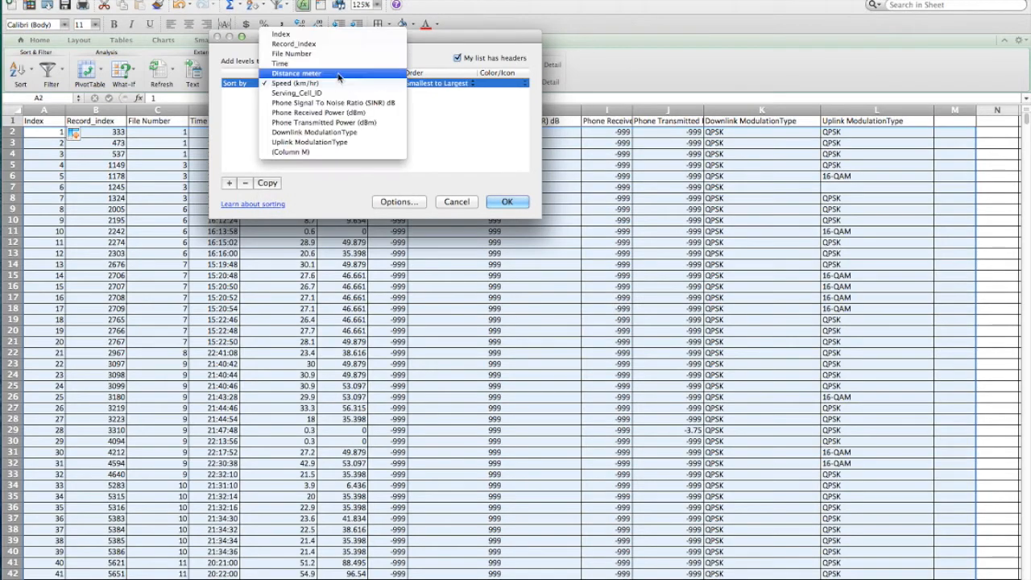
pyautogui.click(338, 73)
pyautogui.click(507, 201)
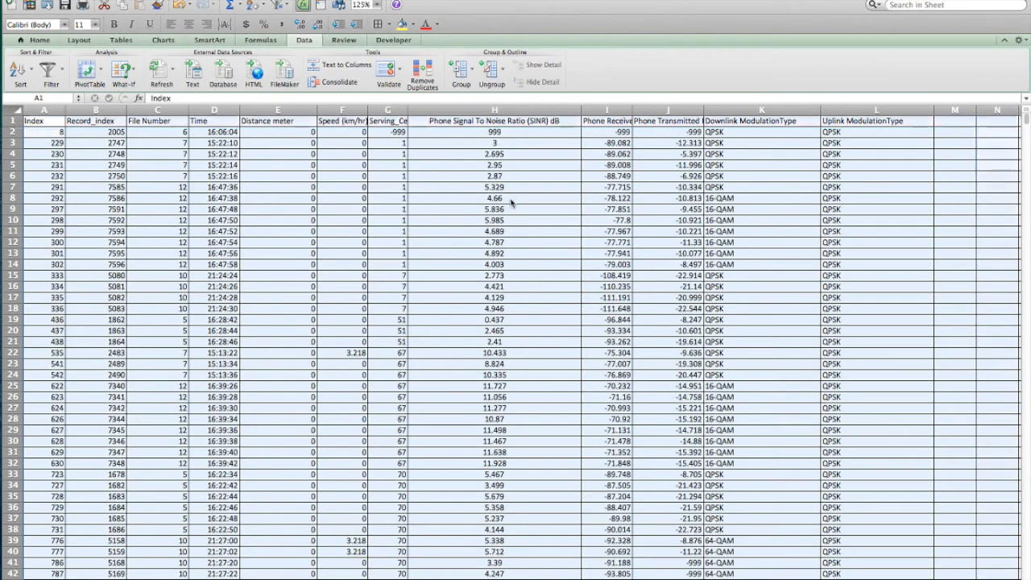
pyautogui.click(308, 178)
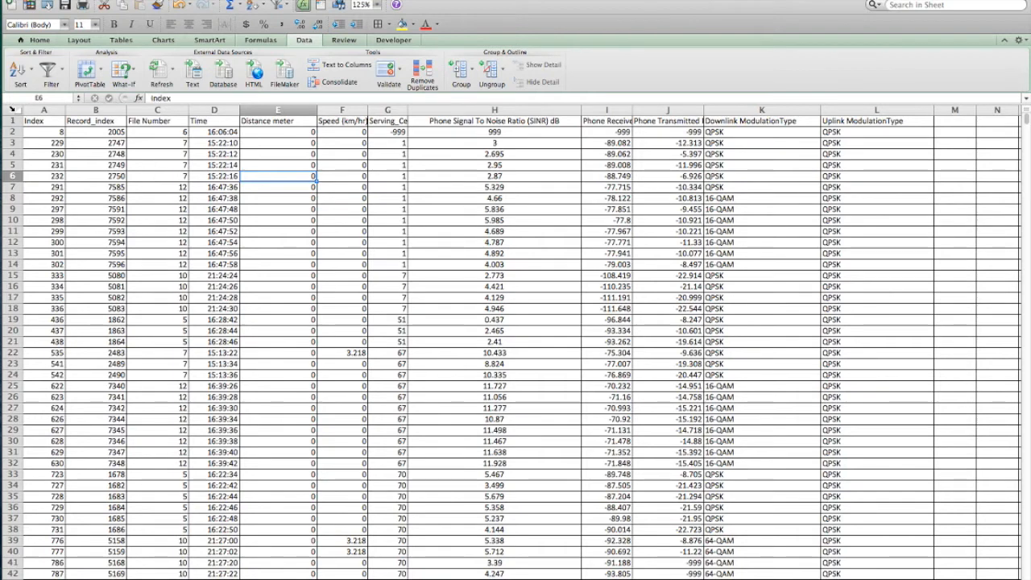
# Restore the original row order by applying a custom sort of the whole sheet by Index, smallest to largest.
pyautogui.click(11, 108)
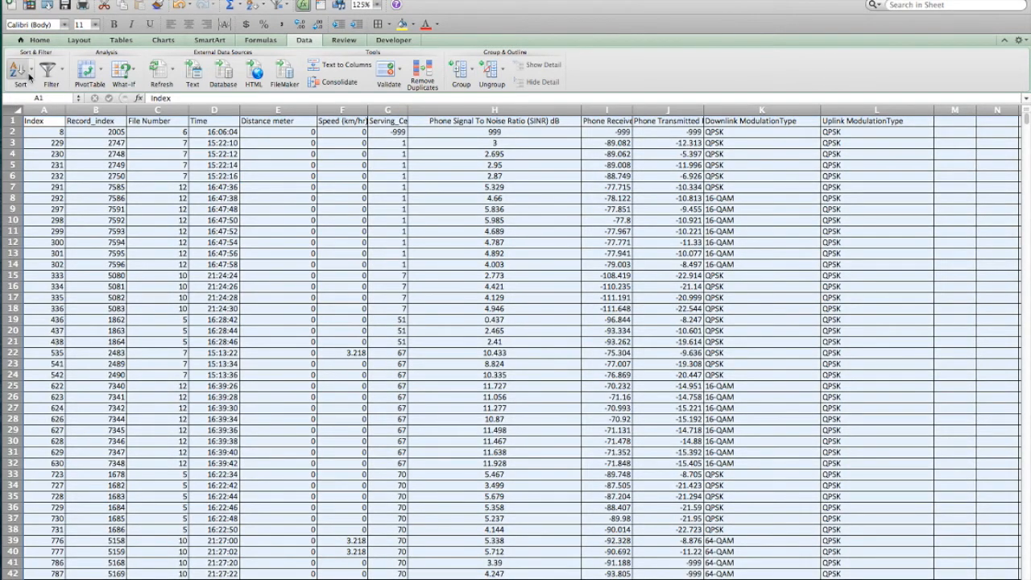
pyautogui.click(31, 73)
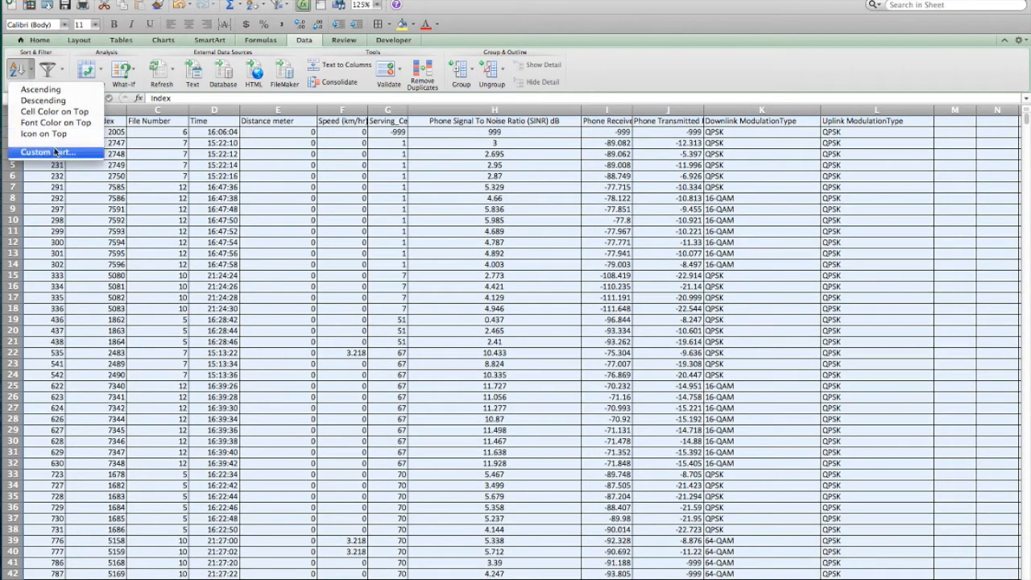
pyautogui.click(49, 152)
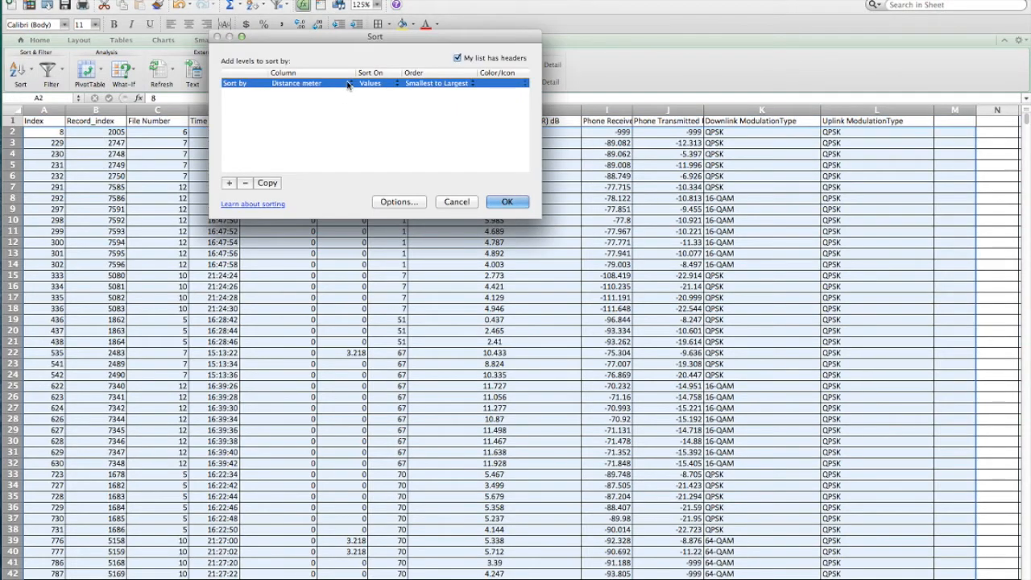
pyautogui.click(348, 83)
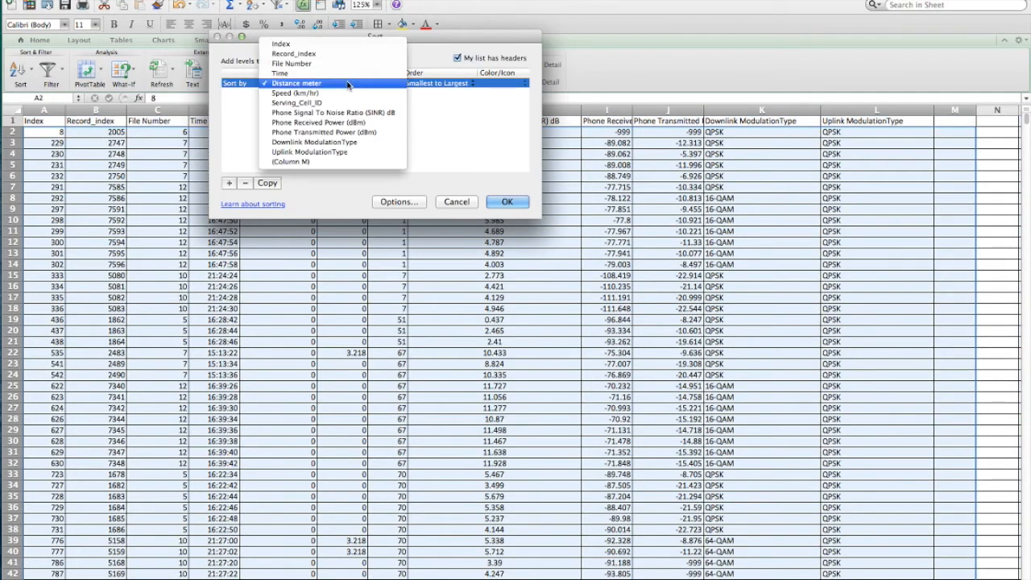
pyautogui.click(316, 45)
pyautogui.click(507, 201)
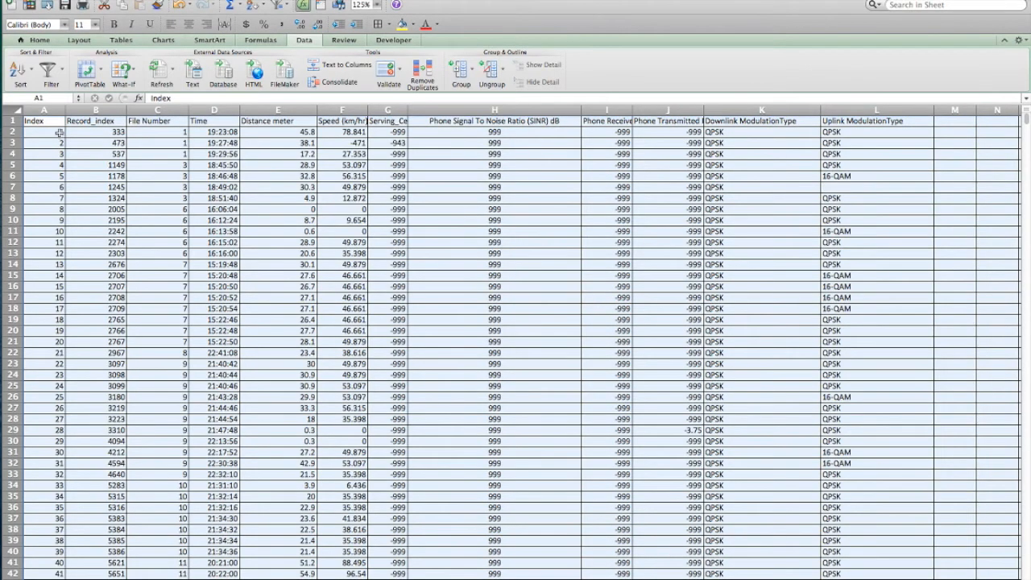
pyautogui.click(59, 133)
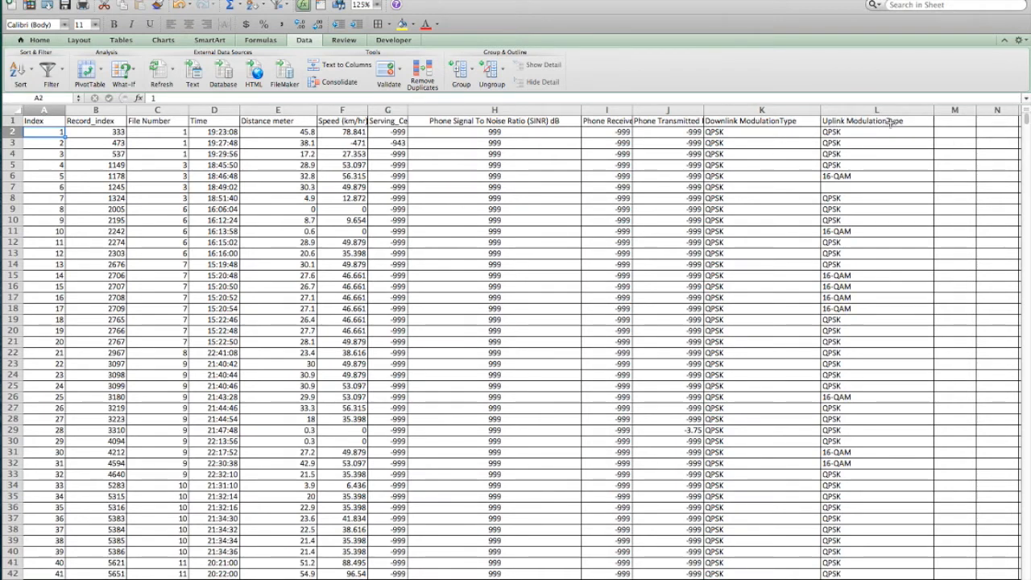
# Inspect the blank Uplink ModulationType entry in row 7 and compare it with the other values in that row and column.
pyautogui.click(843, 132)
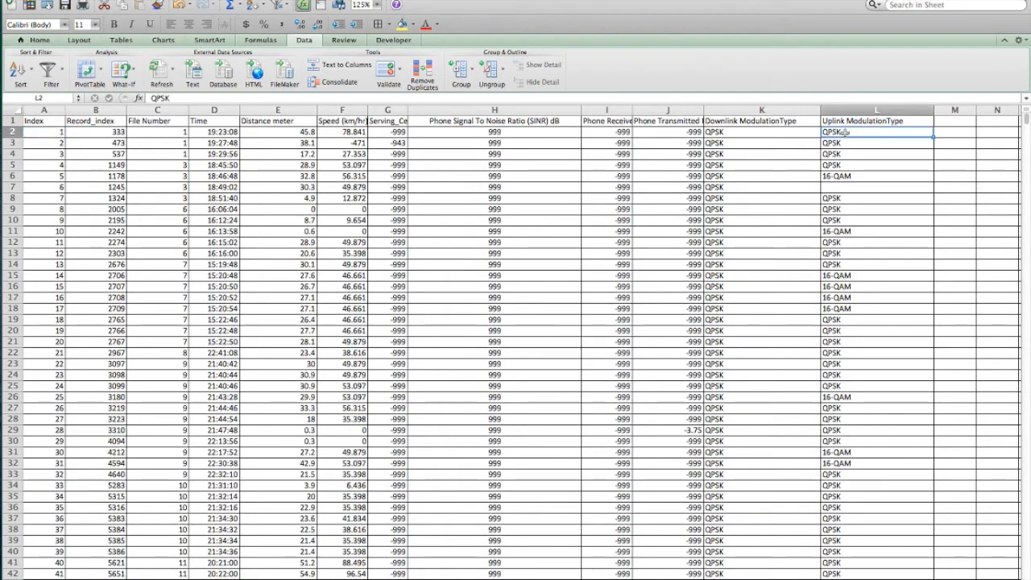
pyautogui.click(850, 189)
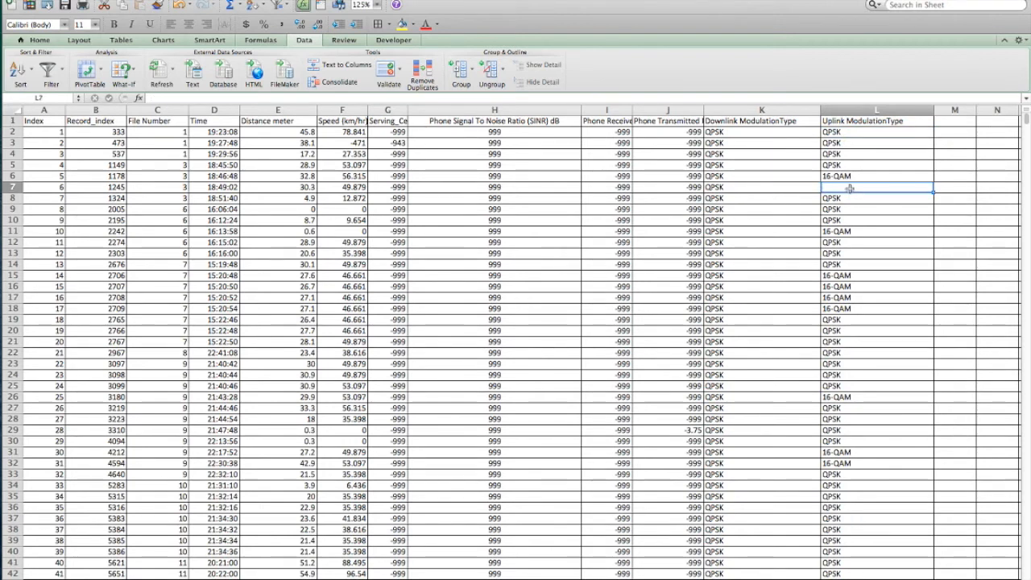
pyautogui.click(453, 189)
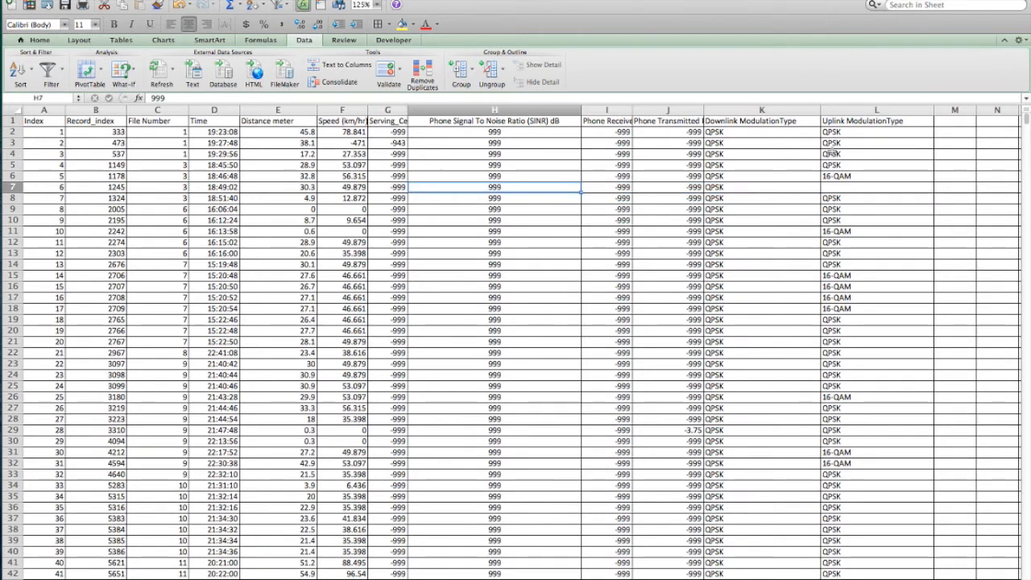
pyautogui.click(849, 188)
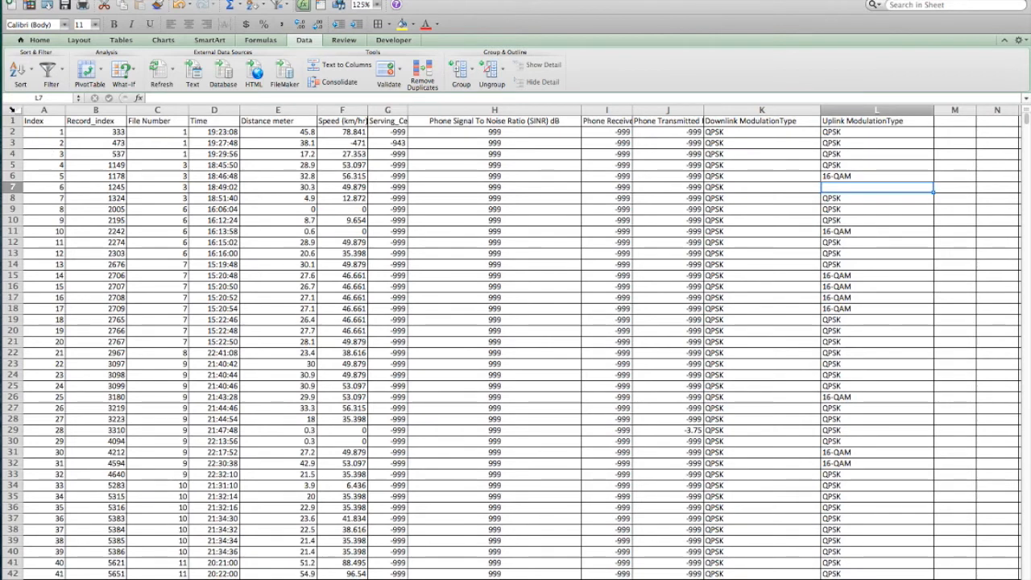
# Select the whole sheet and turn on filtering for its header row.
pyautogui.click(12, 109)
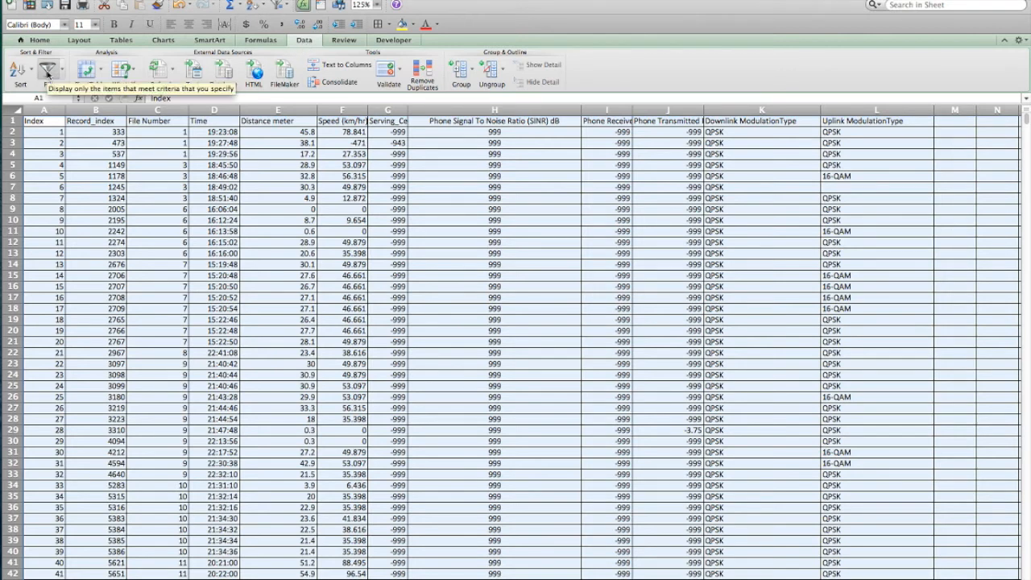
pyautogui.click(47, 72)
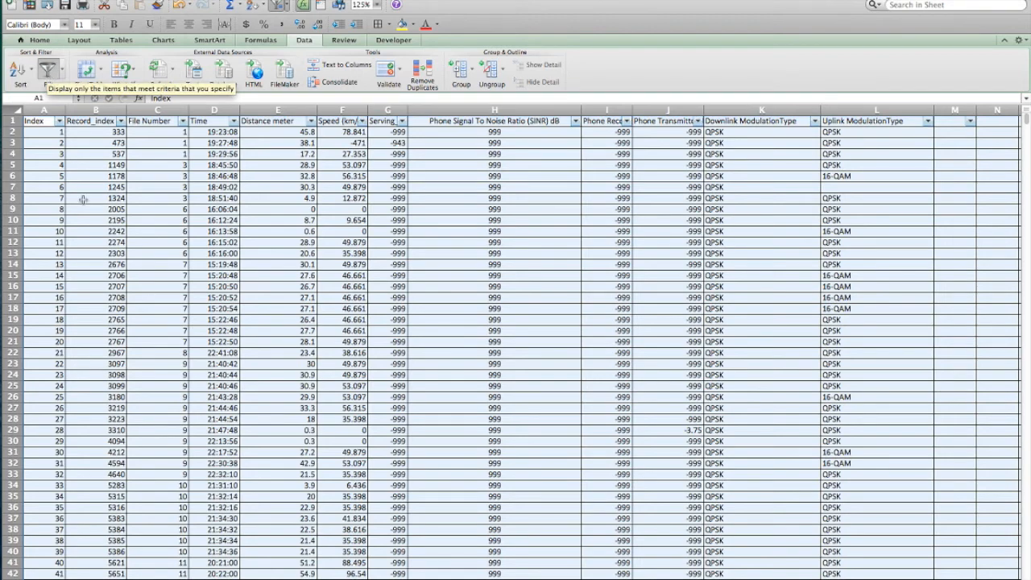
pyautogui.click(63, 164)
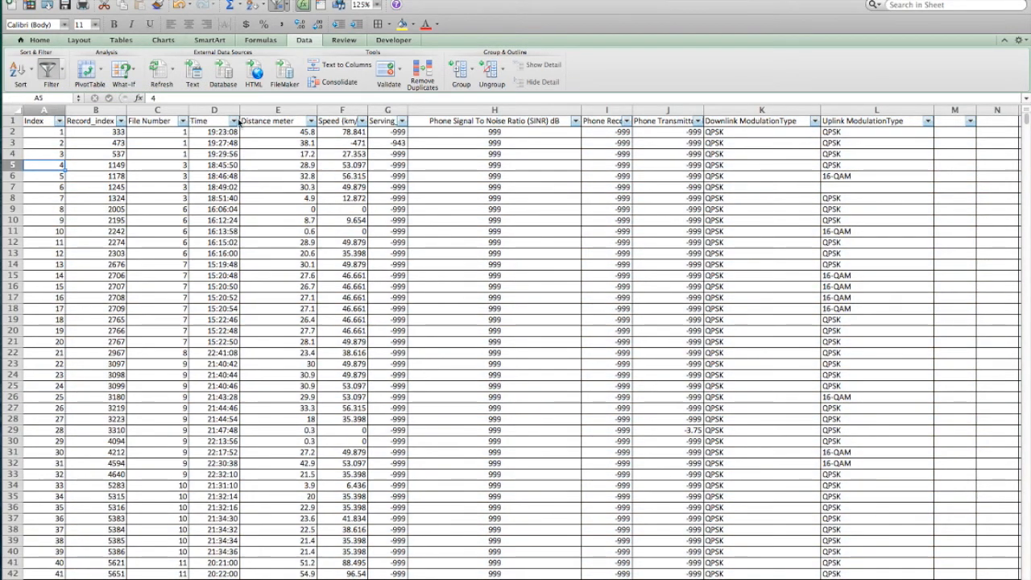
# Filter the Uplink ModulationType column to exclude (Blanks), and look over the filtered rows.
pyautogui.click(928, 120)
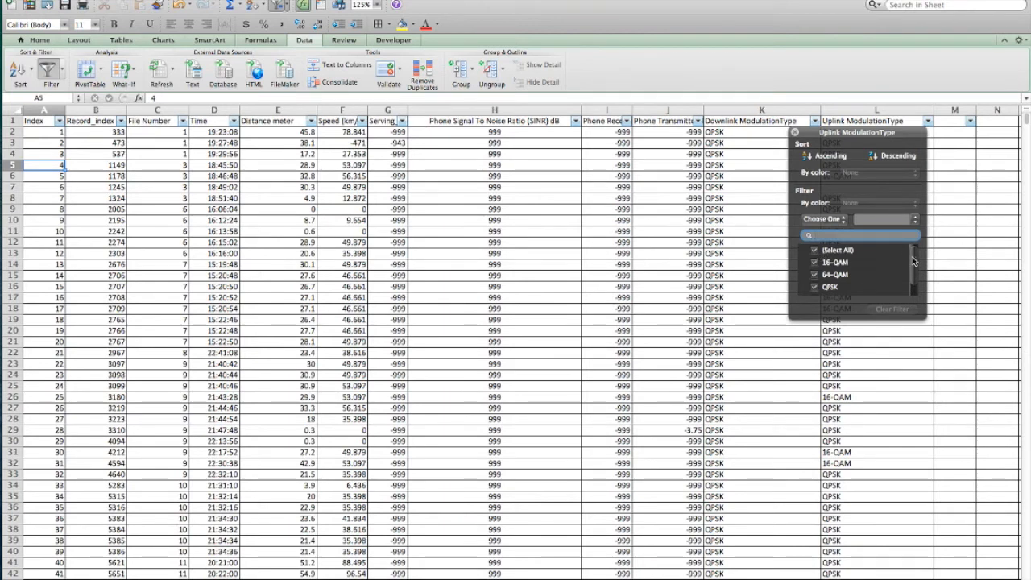
pyautogui.moveTo(913, 261); pyautogui.dragTo(914, 261)
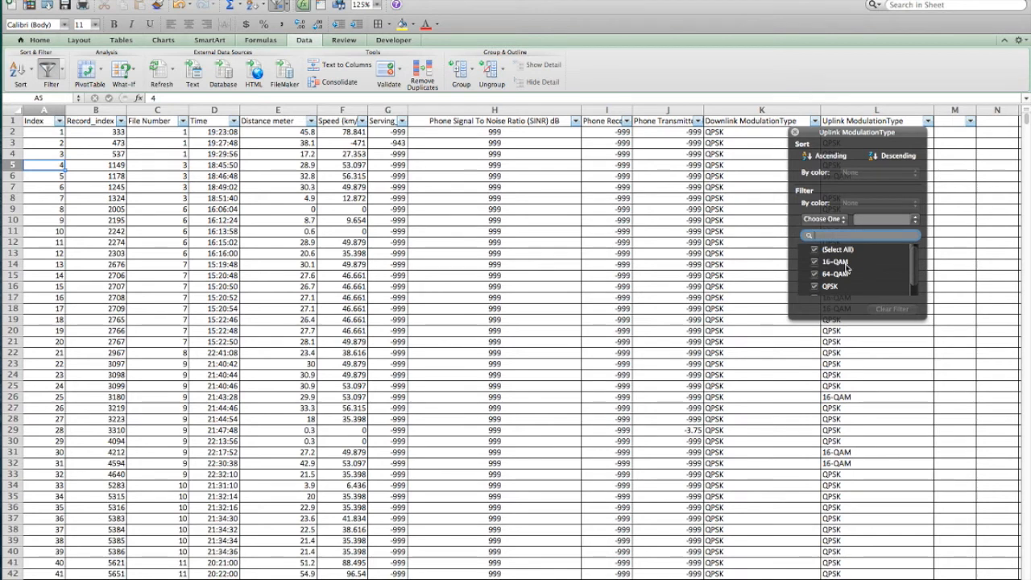
pyautogui.scroll(-1, 849, 278)
pyautogui.scroll(-3, 849, 280)
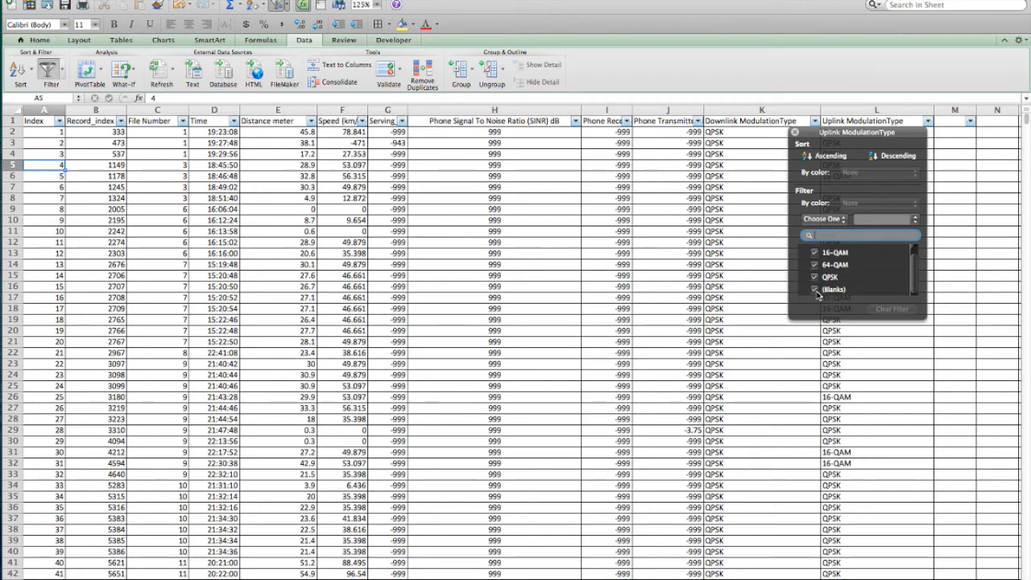
pyautogui.click(815, 290)
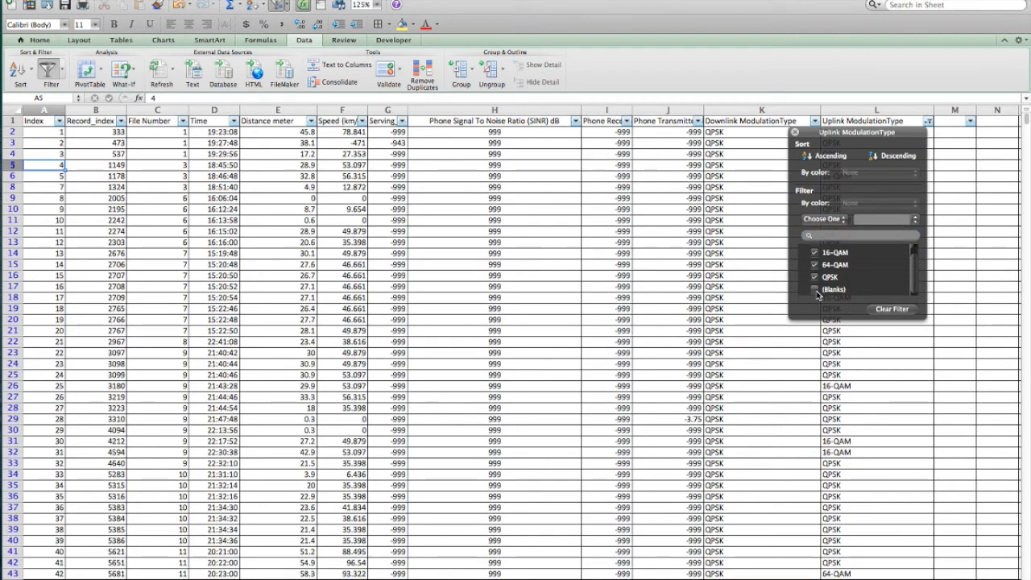
pyautogui.click(795, 133)
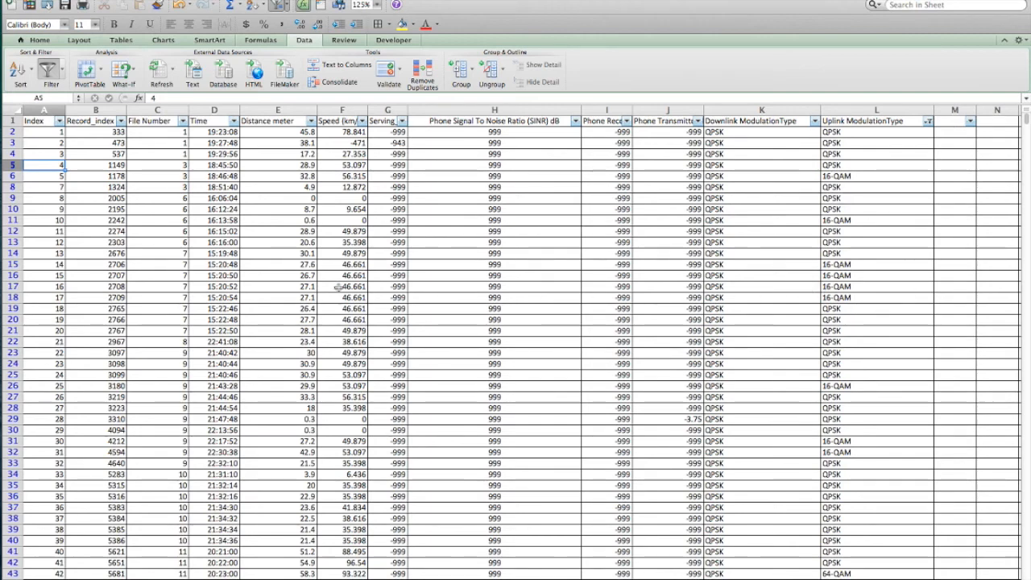
pyautogui.scroll(-3, 856, 288)
pyautogui.scroll(3, 857, 287)
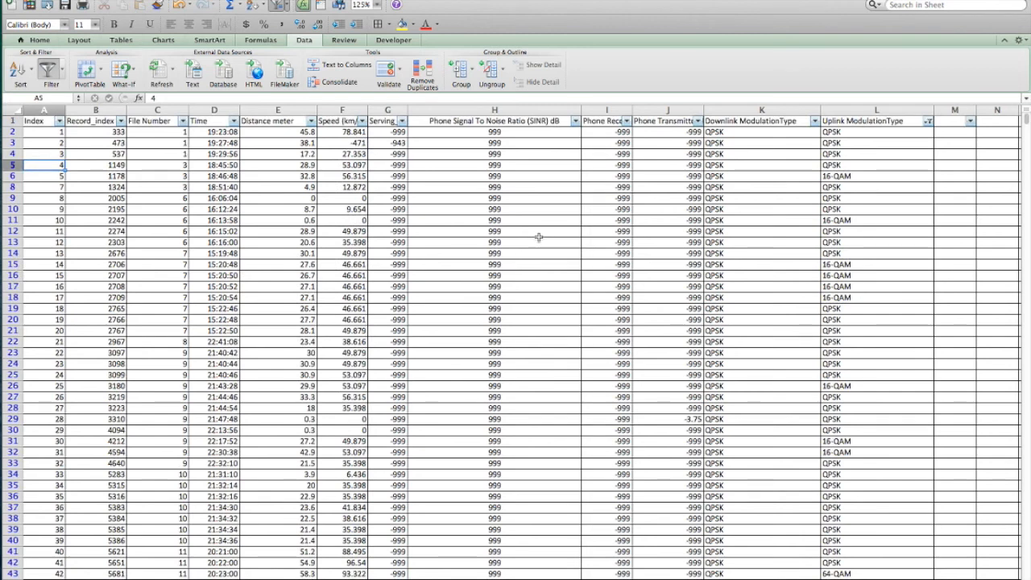